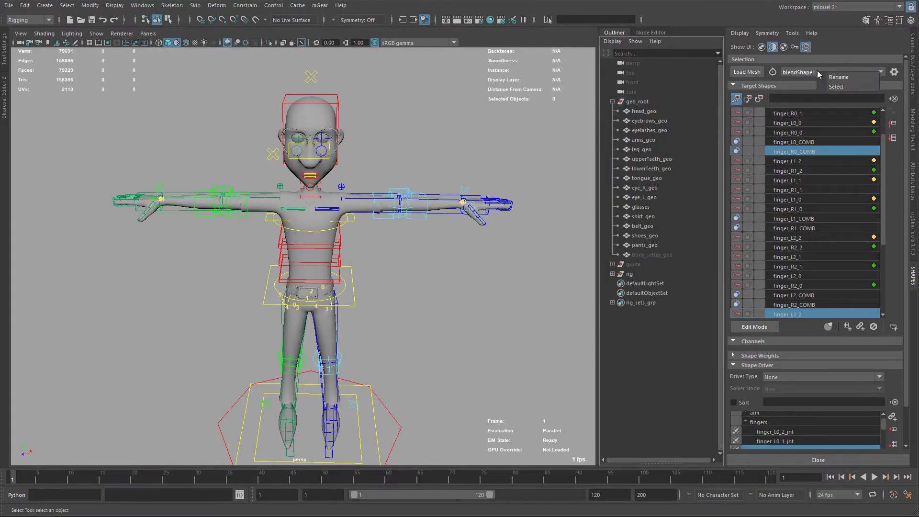
- Name the arms blend shape node arms_geo_blendShape and rotate the left arm down
click(838, 77)
key(Return)
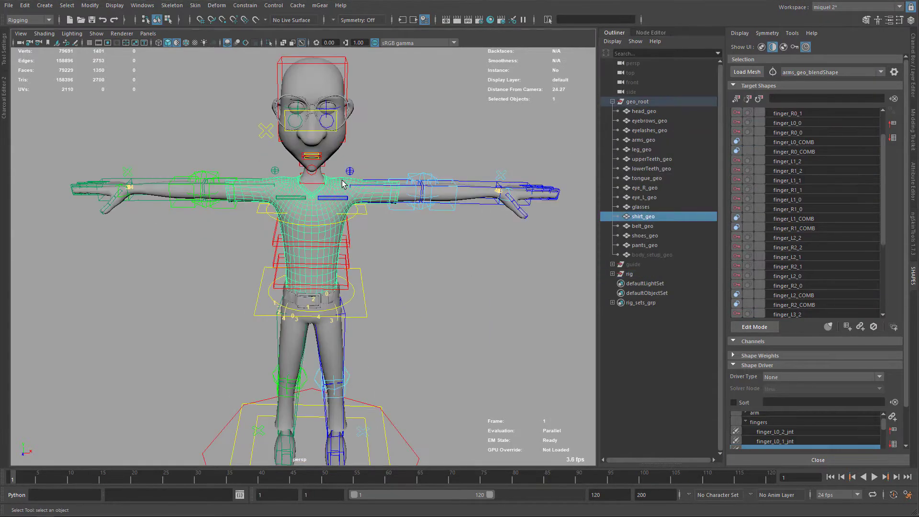
scroll(433, 166, up, 3)
drag(422, 134, 417, 230)
click(913, 67)
double_click(889, 90)
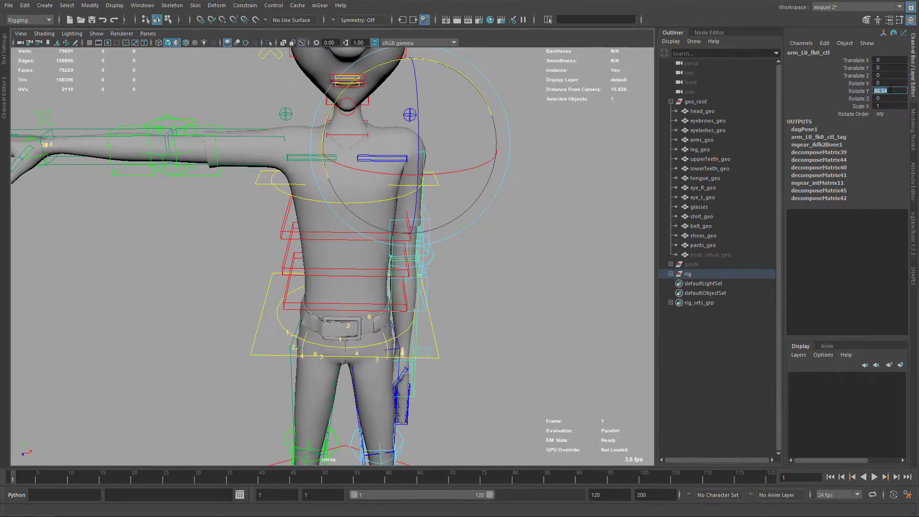
- Sculpt a new shirt corrective for the lowered left arm, exit edit mode and start renaming it
click(428, 197)
click(913, 275)
click(755, 326)
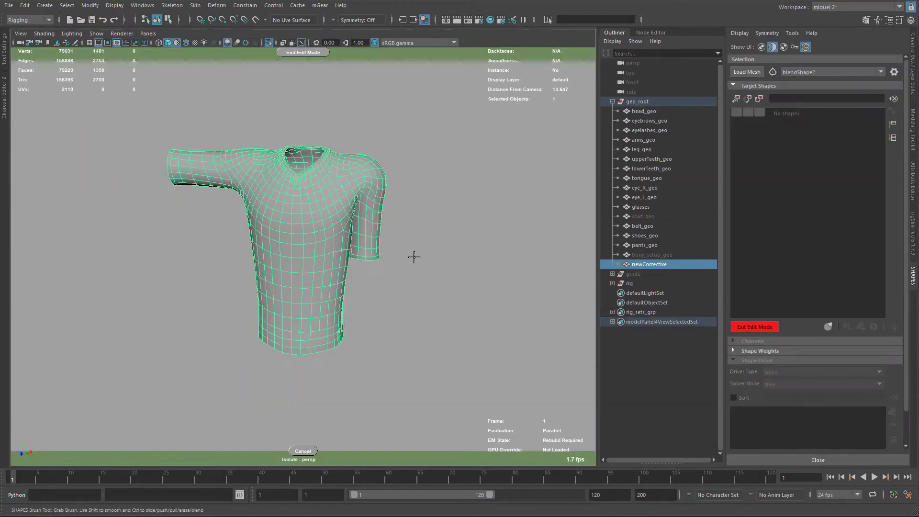
scroll(419, 155, up, 5)
scroll(282, 181, down, 5)
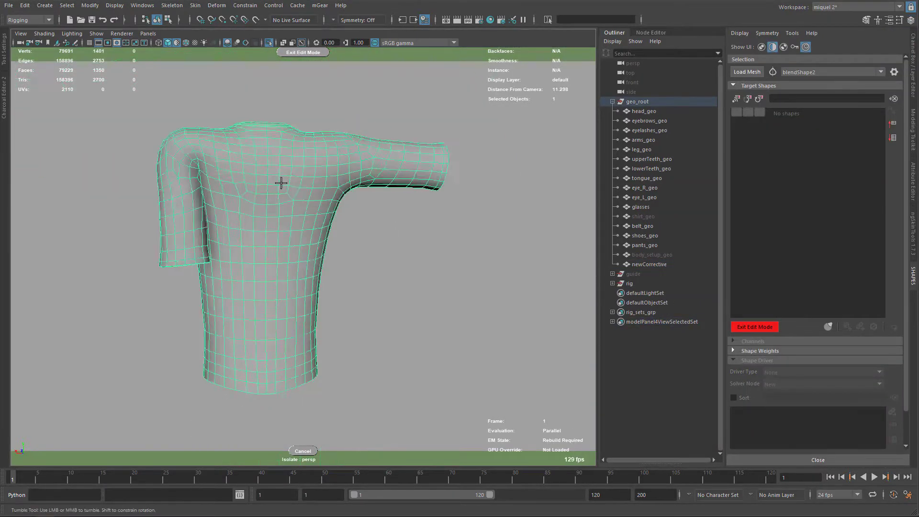
alt+drag(283, 181, 273, 178)
key(ctrl+1)
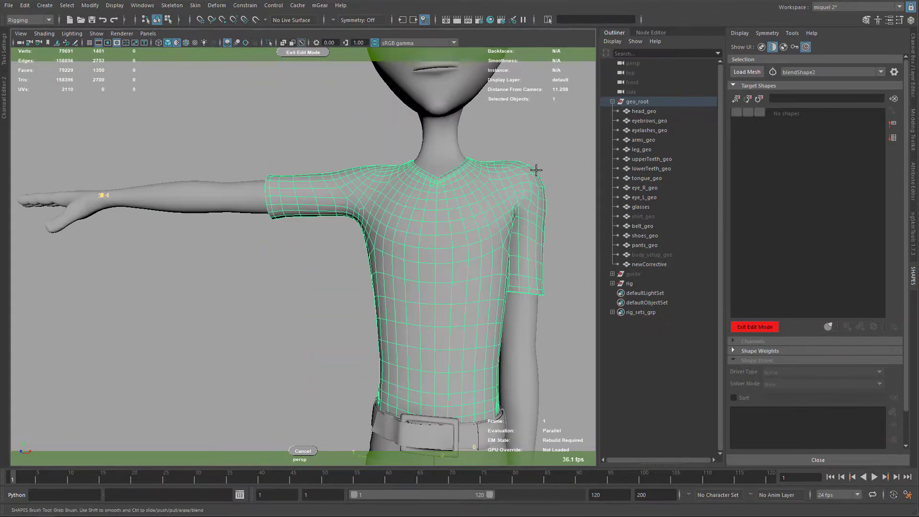
scroll(518, 172, down, 5)
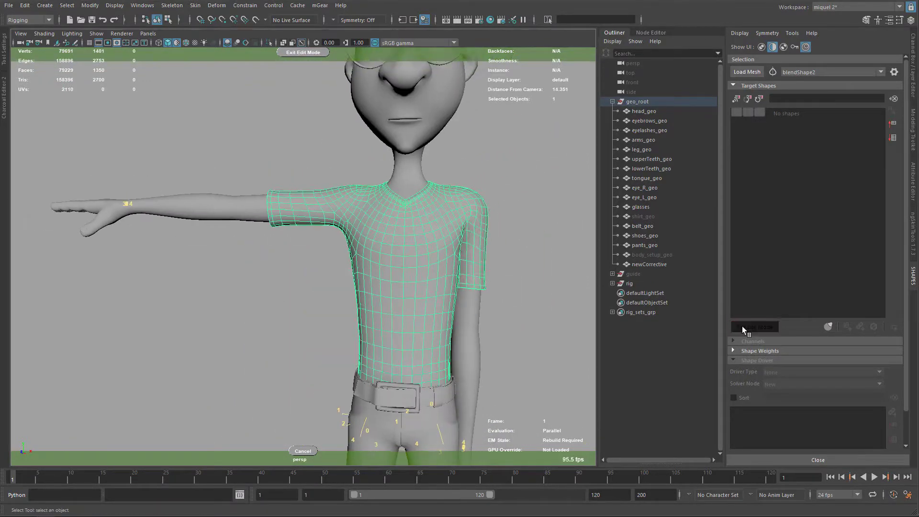
click(755, 326)
mouse_move(467, 255)
alt+mouse_down()
mouse_move(380, 288)
mouse_move(460, 250)
alt+mouse_up()
double_click(791, 113)
- Name the corrective arm_down_L and the shirt blend shape node shirt_geo_blendShape
text(arm_down_L)
key(Return)
alt+drag(517, 143, 460, 143)
click(648, 217)
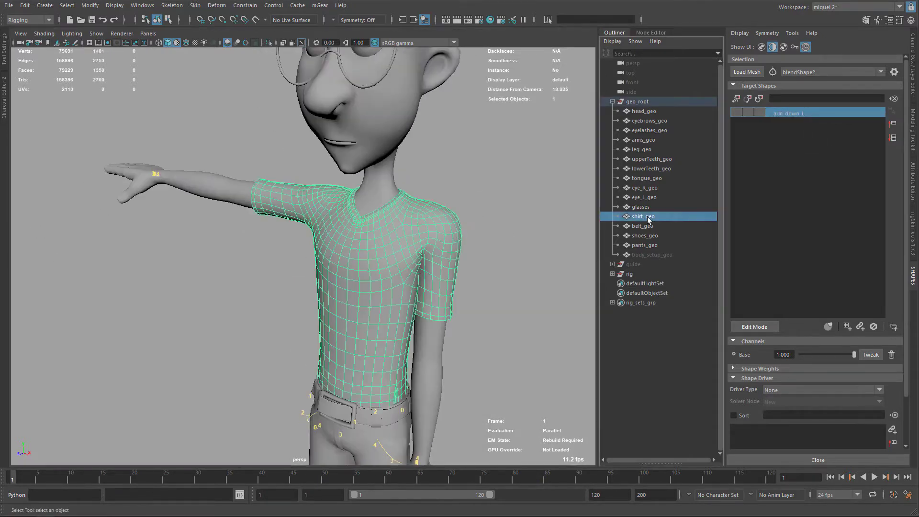
text(shirt_geo_blendShape)
key(Return)
- Create a Weight Driver (RBF) on arm_L0_0_jnt and assign arm_down_L to it
key(f)
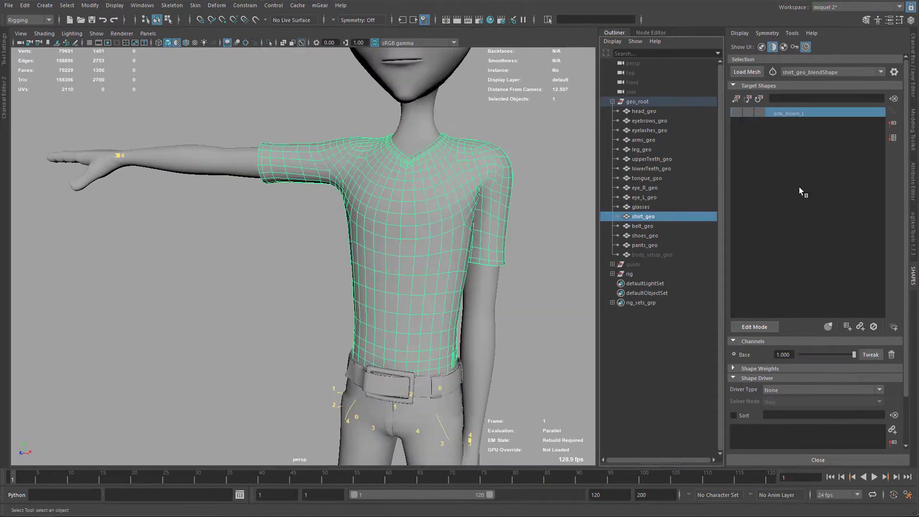
click(478, 222)
click(467, 234)
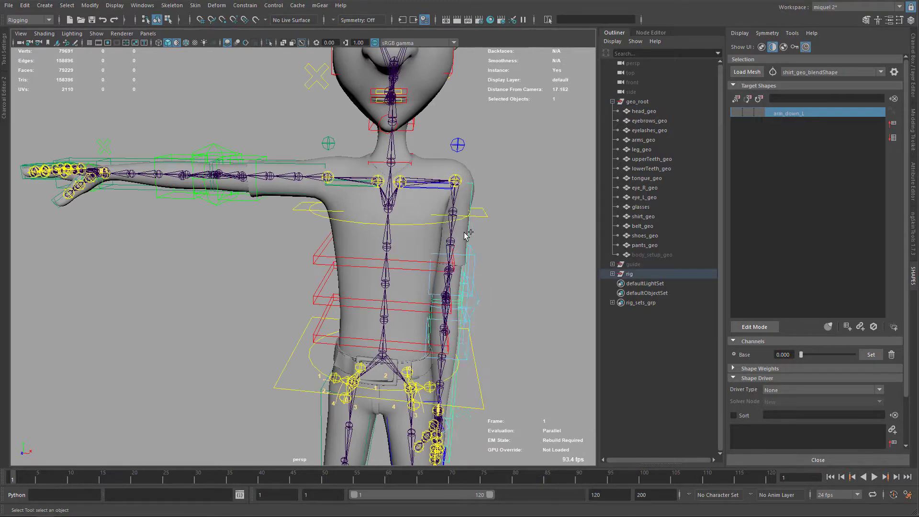
scroll(420, 218, up, 3)
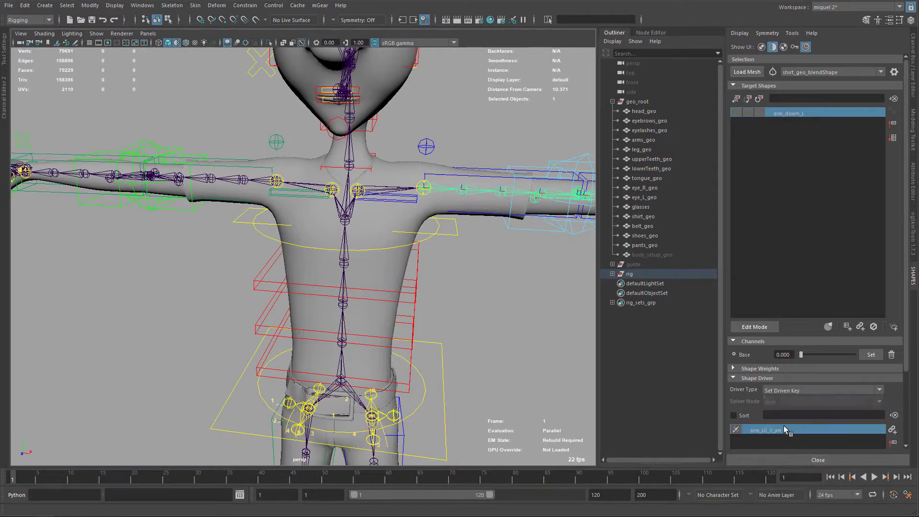
click(783, 428)
scroll(481, 203, up, 2)
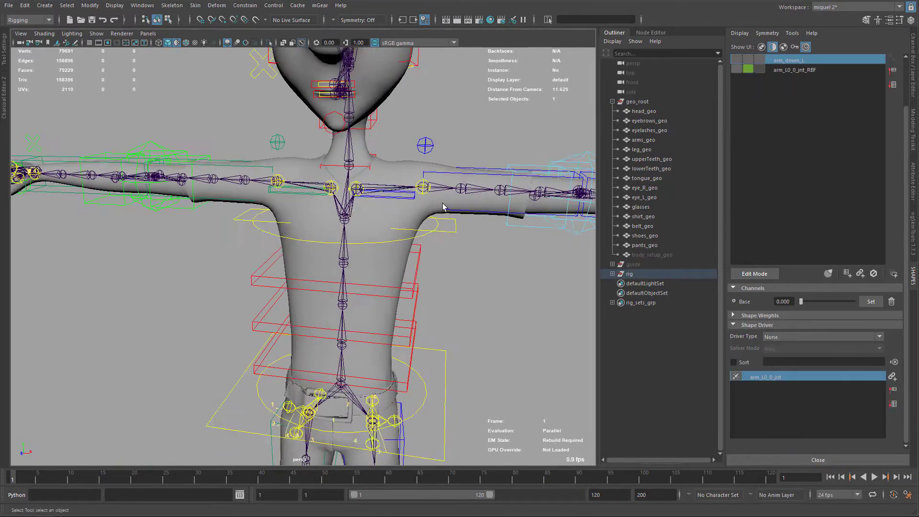
click(914, 64)
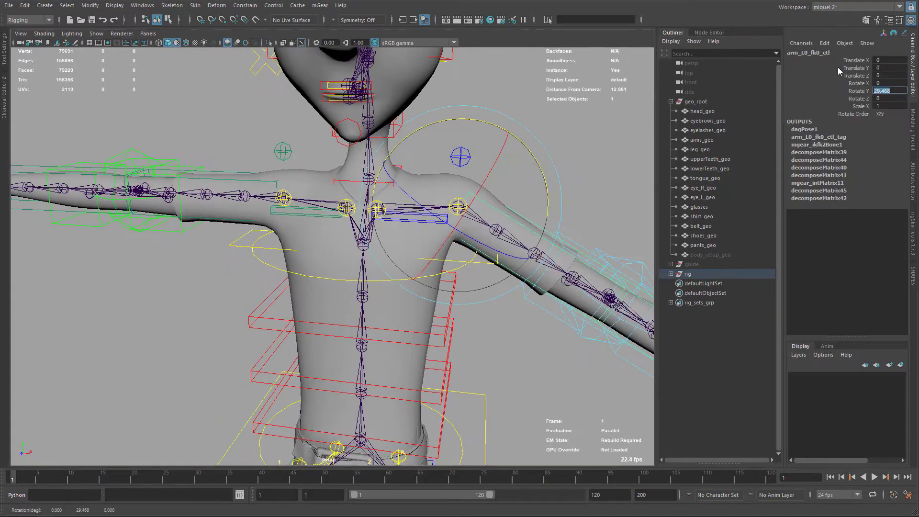
click(914, 275)
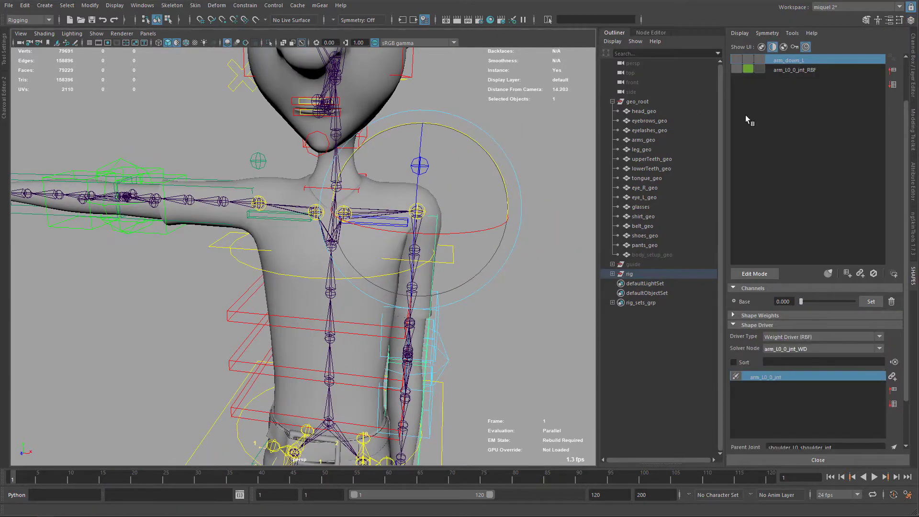
click(496, 268)
click(462, 286)
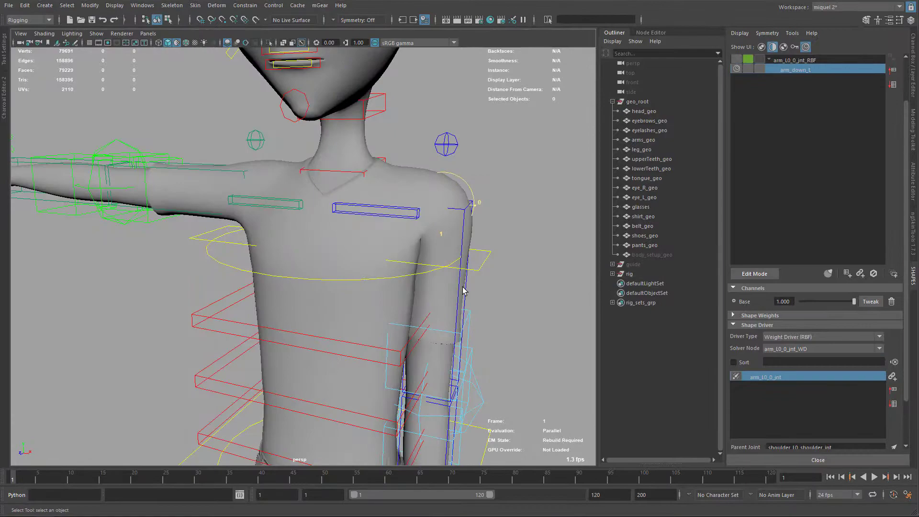
- Rotate the left arm FK control up into a raised pose
drag(484, 219, 484, 185)
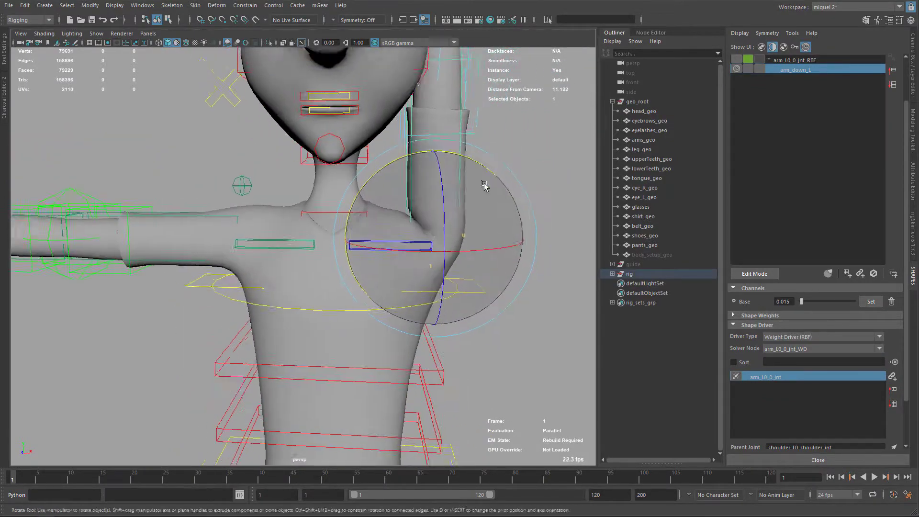
key(q)
alt+middle_drag(484, 184, 484, 311)
- Sculpt a new shirt corrective fixing the shoulder and armpit with the SHAPES brush and Sculpt Geometry Tool
click(754, 274)
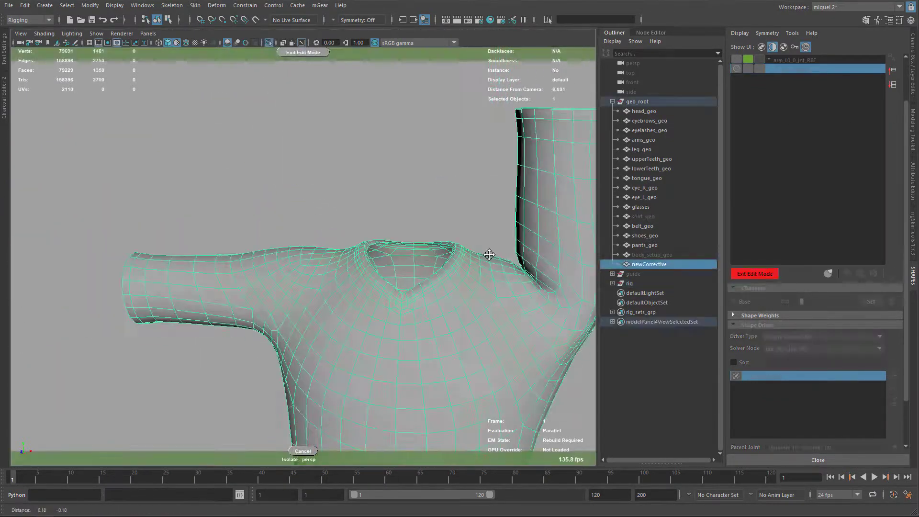
alt+middle_drag(498, 245, 353, 217)
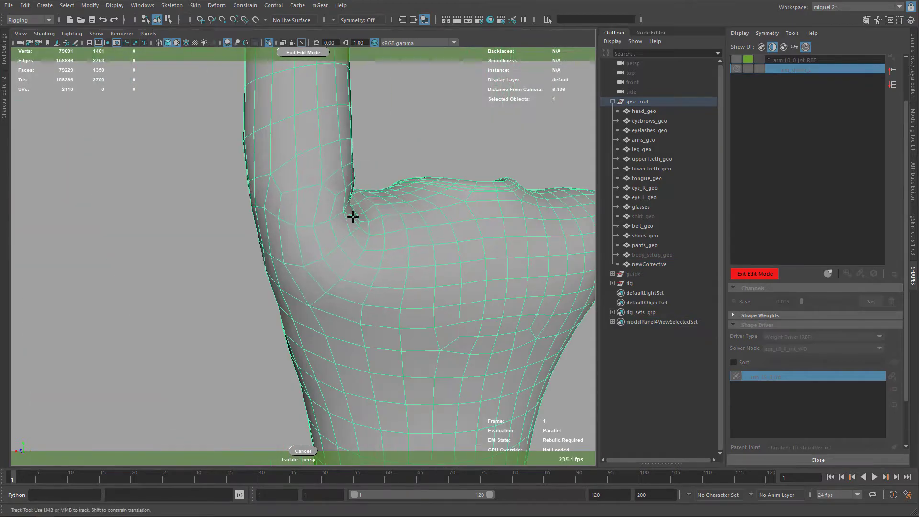
mouse_move(292, 233)
alt+mouse_down()
mouse_move(442, 255)
mouse_move(475, 223)
mouse_move(481, 228)
mouse_move(459, 240)
mouse_move(459, 207)
mouse_move(314, 183)
alt+mouse_up()
key(ctrl+1)
key(F8)
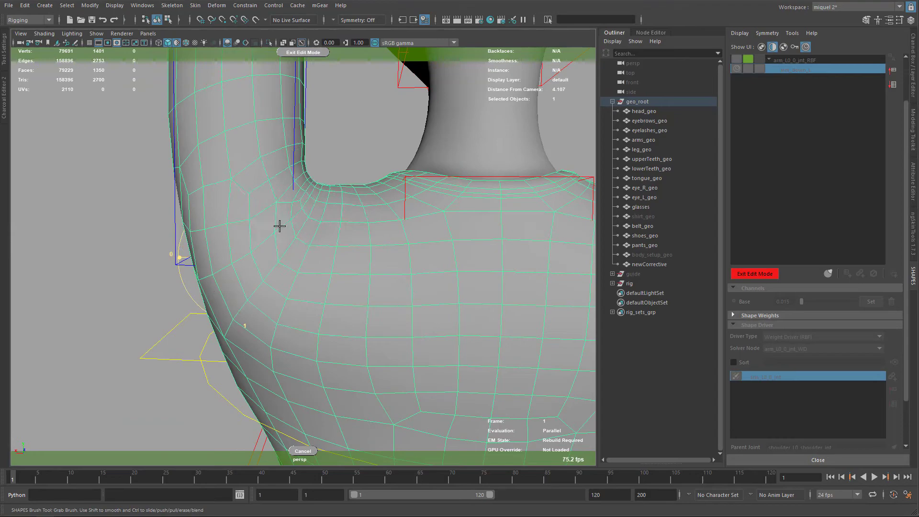
scroll(279, 225, down, 5)
alt+drag(279, 226, 470, 178)
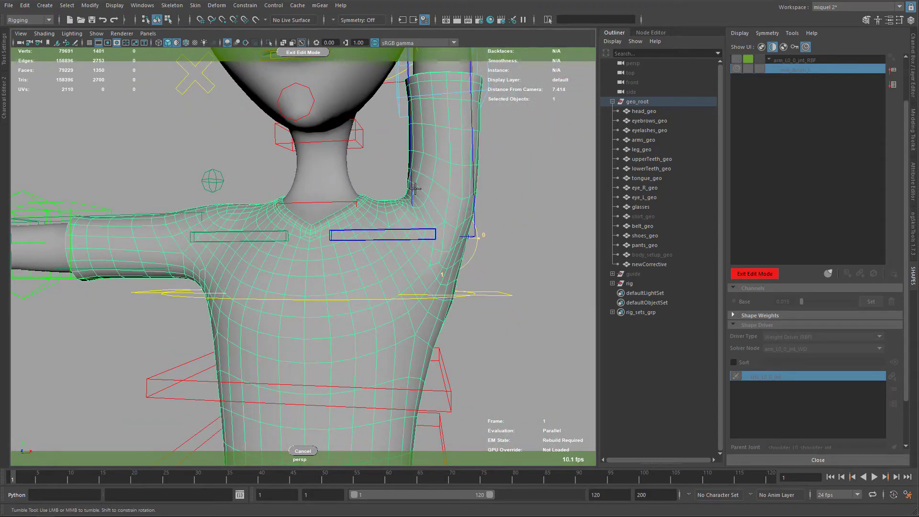
alt+drag(415, 190, 479, 240)
- Name the raised-arm corrective arm_up_L and swing the left arm forward
click(755, 274)
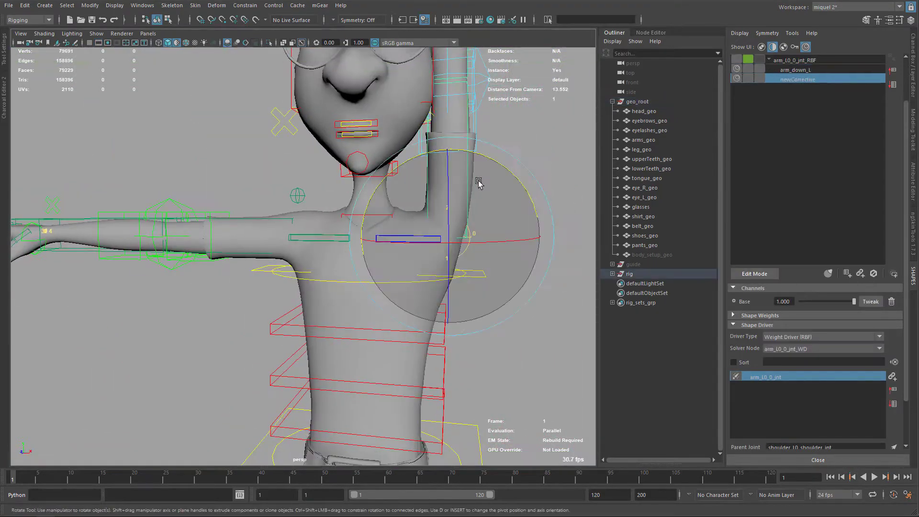
drag(478, 185, 364, 206)
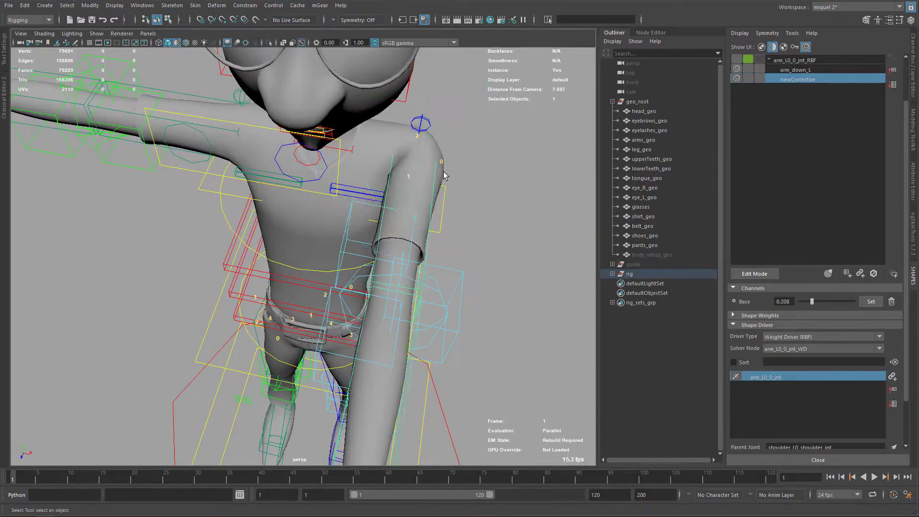
click(643, 216)
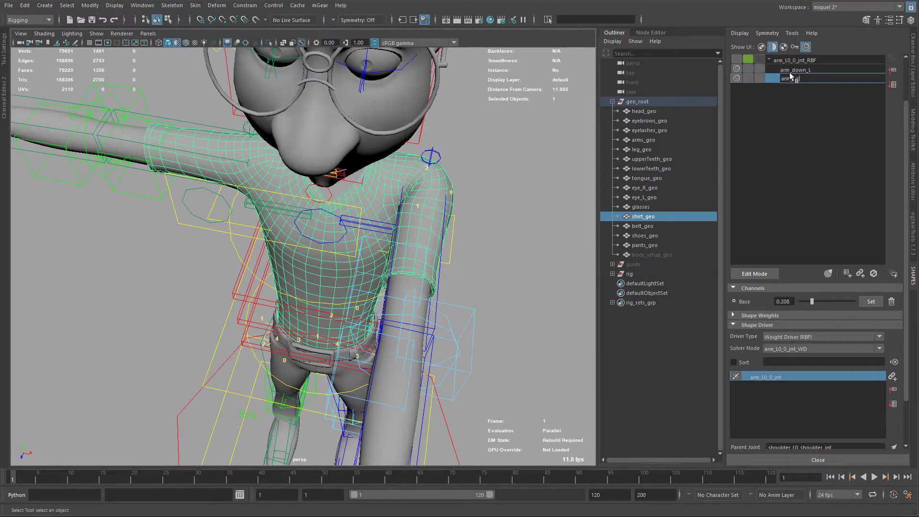
key(Return)
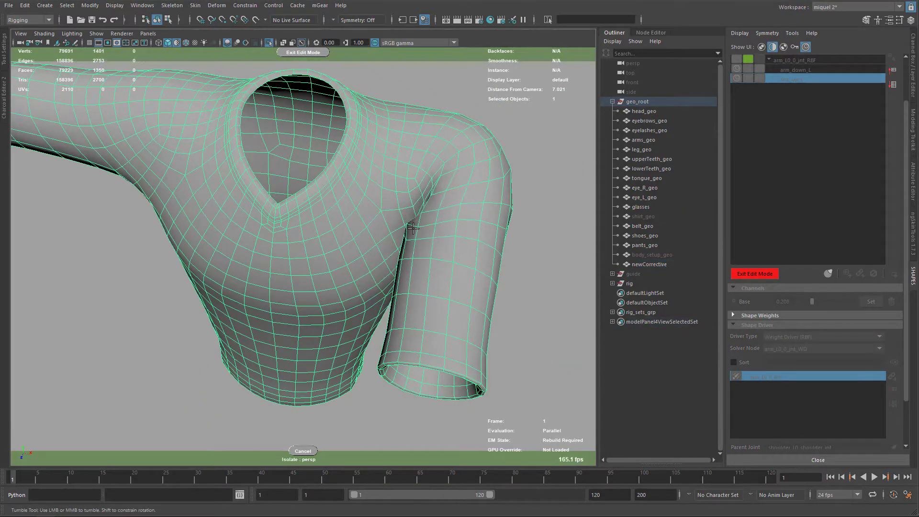
- Sculpt the shirt's armpit crease for the forward arm pose
scroll(431, 230, up, 2)
alt+middle_drag(437, 232, 400, 280)
mouse_move(404, 271)
alt+mouse_down()
mouse_move(396, 211)
mouse_move(464, 245)
mouse_move(448, 324)
mouse_move(490, 369)
mouse_move(199, 271)
mouse_move(389, 260)
alt+mouse_up()
scroll(448, 324, up, 10)
scroll(389, 260, down, 5)
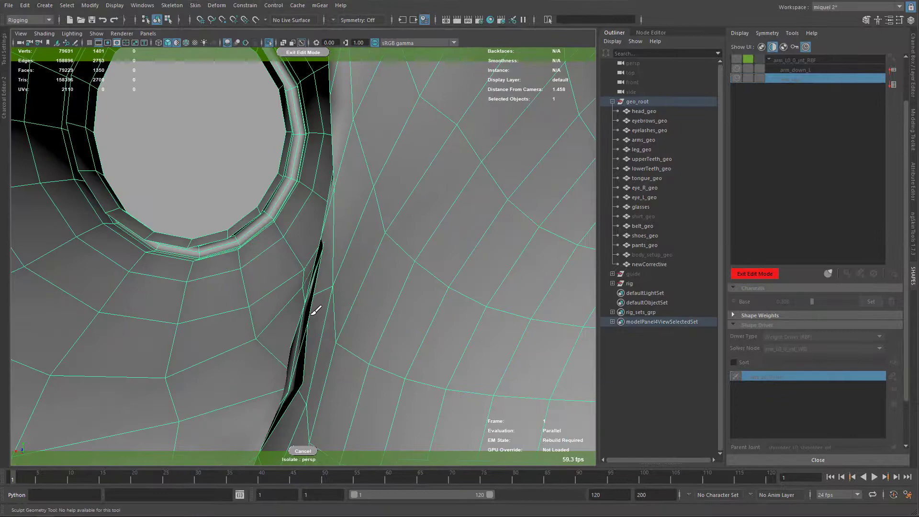
mouse_move(318, 308)
alt+mouse_down()
mouse_move(339, 215)
mouse_move(289, 324)
mouse_move(316, 135)
mouse_move(335, 271)
mouse_move(287, 222)
mouse_move(294, 150)
mouse_move(357, 285)
alt+mouse_up()
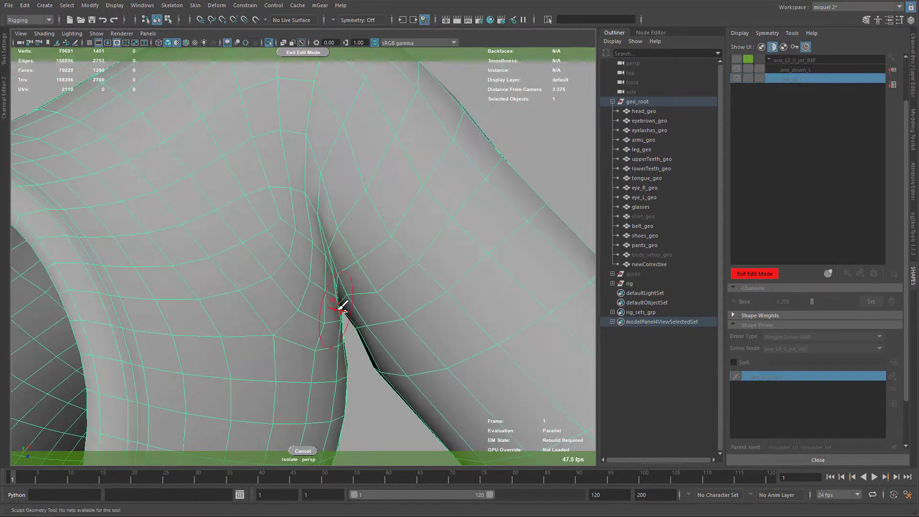
alt+drag(282, 151, 403, 337)
- Finish the forward-arm corrective and name it arm_front_L
click(755, 273)
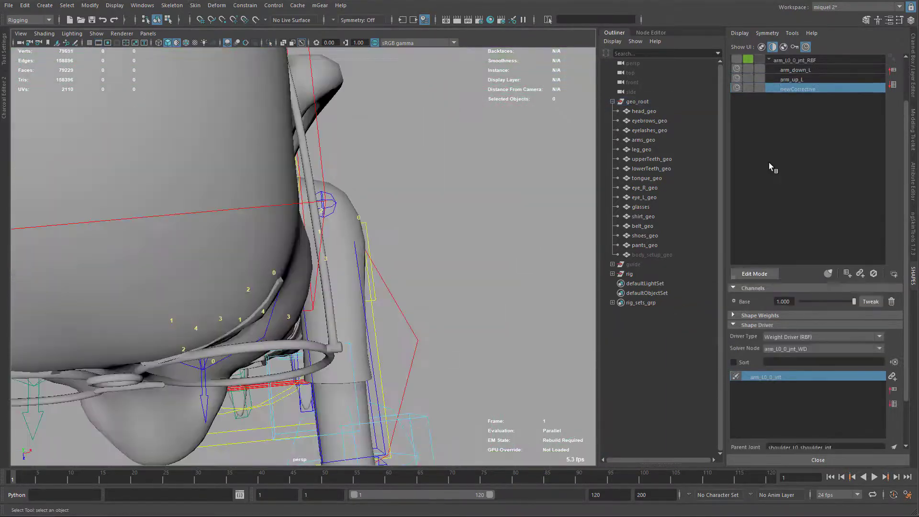
click(797, 90)
text(arm_front_L)
key(Return)
- Inspect the character's chest up close in wireframe view
alt+drag(383, 248, 307, 259)
alt+right_drag(306, 258, 383, 239)
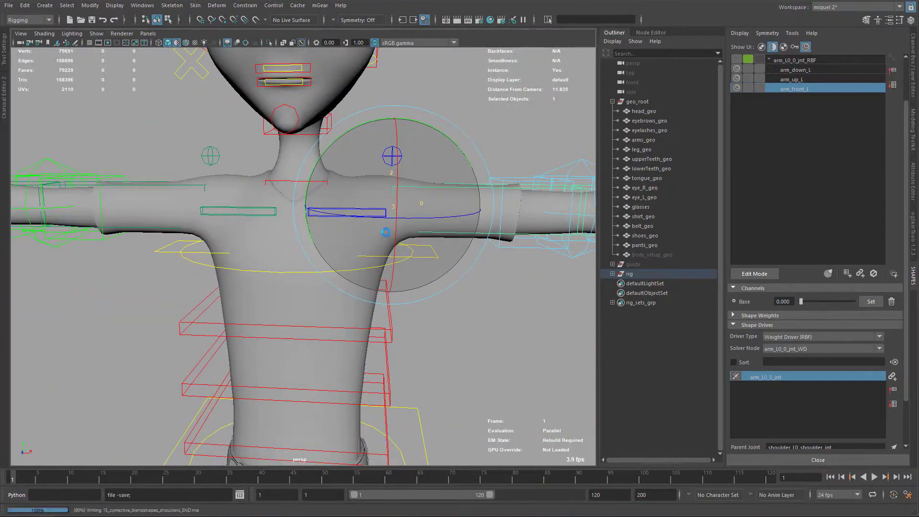
key(4)
key(q)
alt+drag(338, 286, 776, 285)
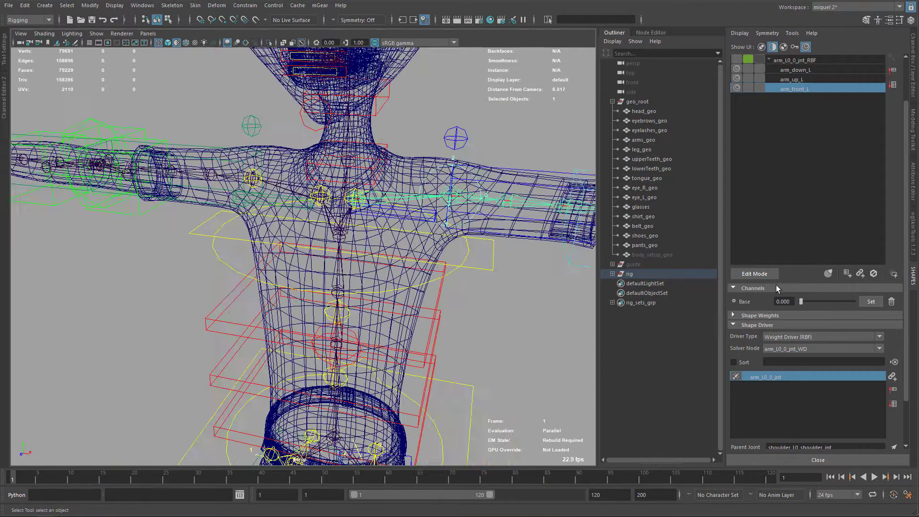
alt+right_drag(766, 390, 781, 338)
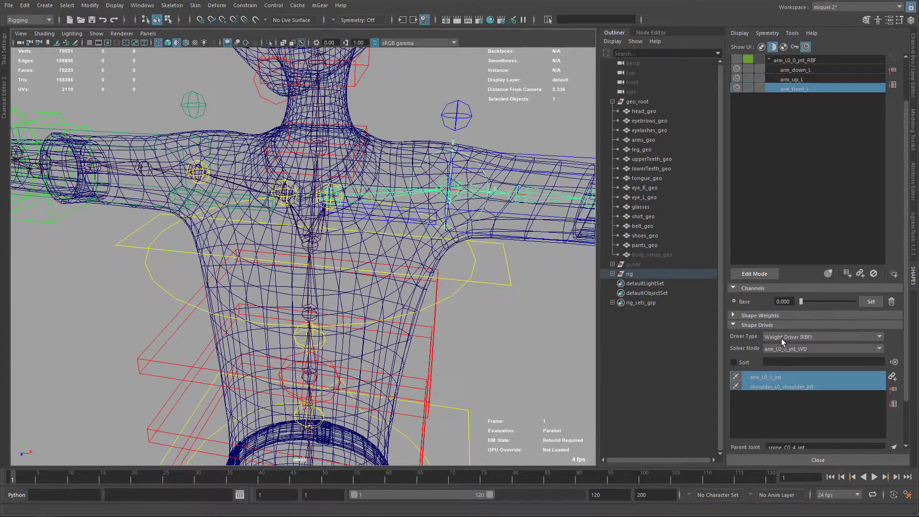
- Clear selections, restore smooth shading and start a new shirt corrective in edit mode
click(802, 223)
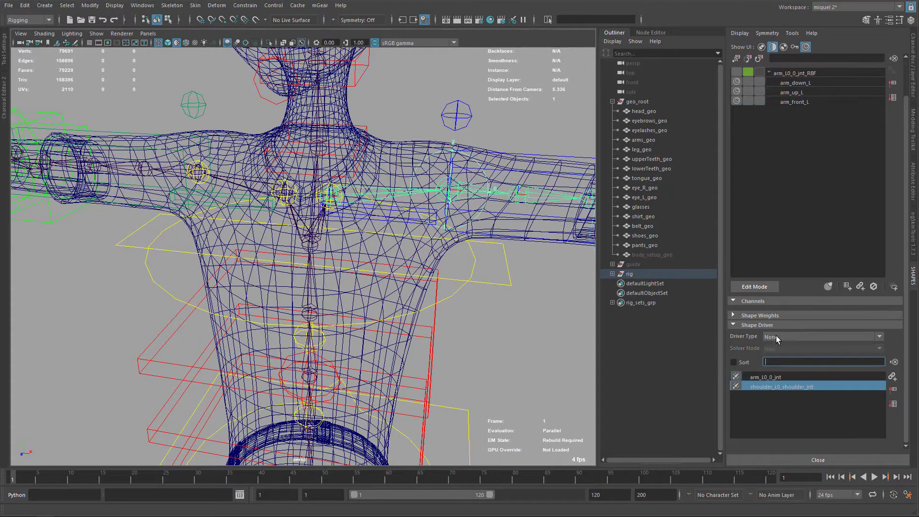
scroll(885, 260, down, 2)
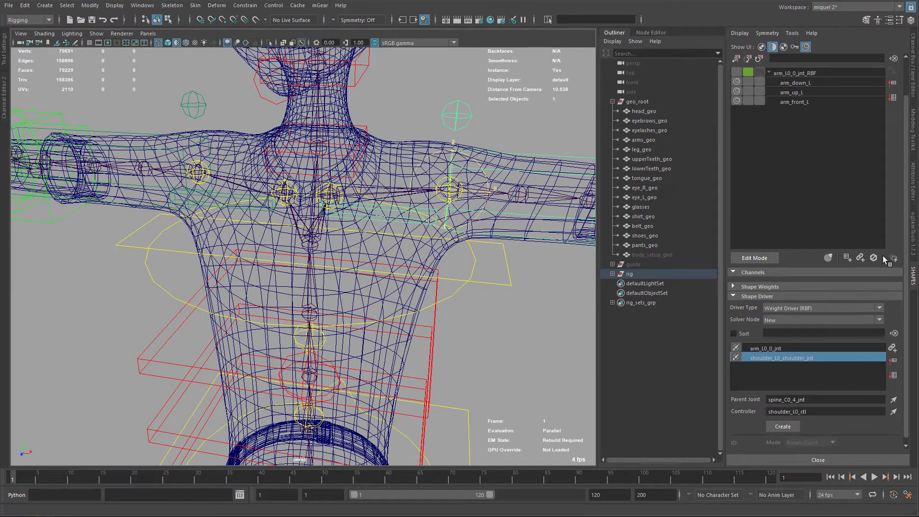
click(404, 218)
key(5)
scroll(404, 218, up, 6)
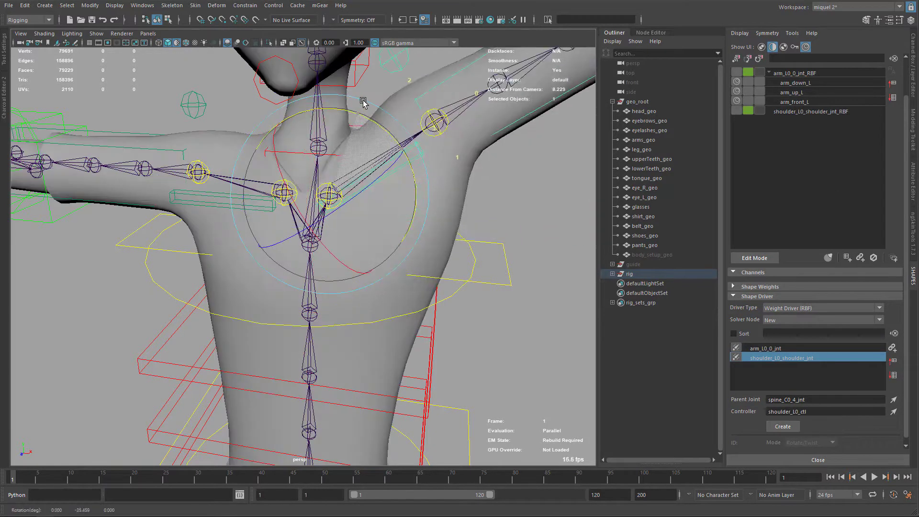
scroll(405, 218, down, 2)
click(384, 165)
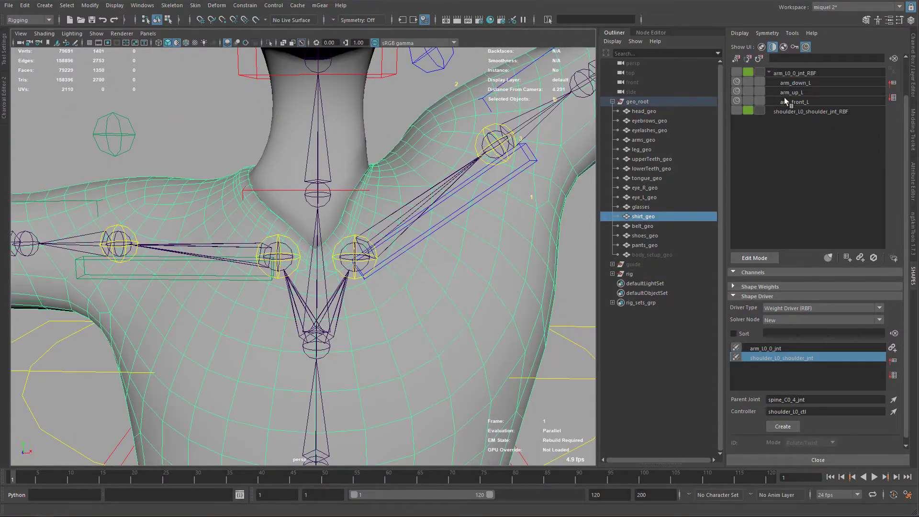
click(755, 257)
- Sculpt the left armpit, store the corrective and begin naming it shoulder_up_L
alt+drag(364, 143, 410, 155)
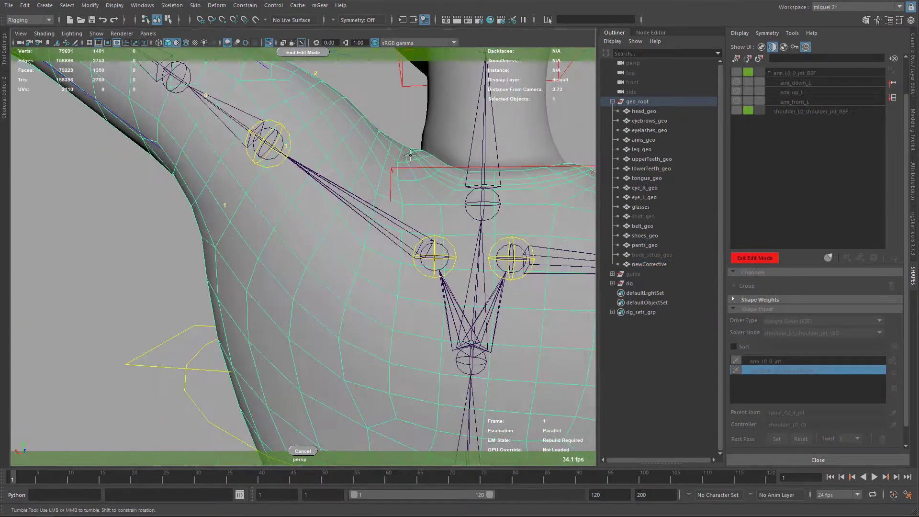
mouse_move(447, 181)
alt+mouse_down()
mouse_move(407, 240)
mouse_move(411, 249)
mouse_move(449, 257)
mouse_move(216, 174)
mouse_move(280, 140)
alt+mouse_up()
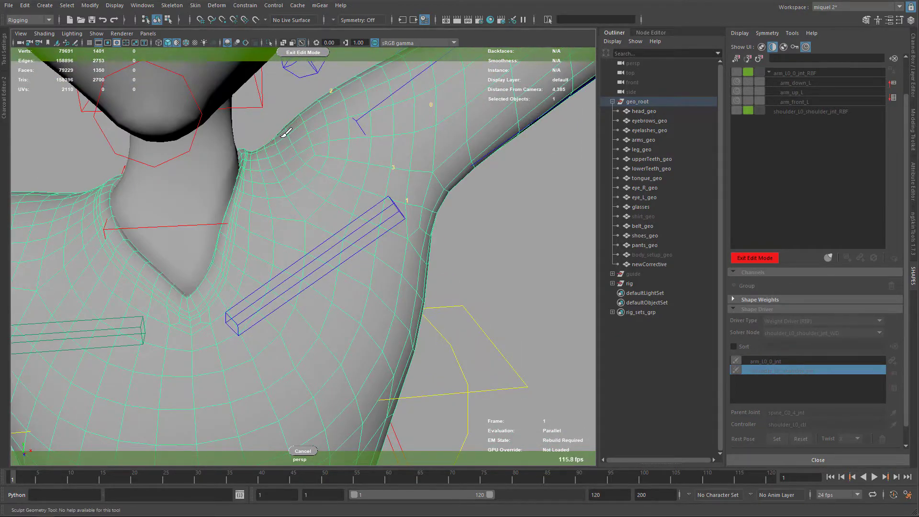
click(755, 257)
text(shoulder)
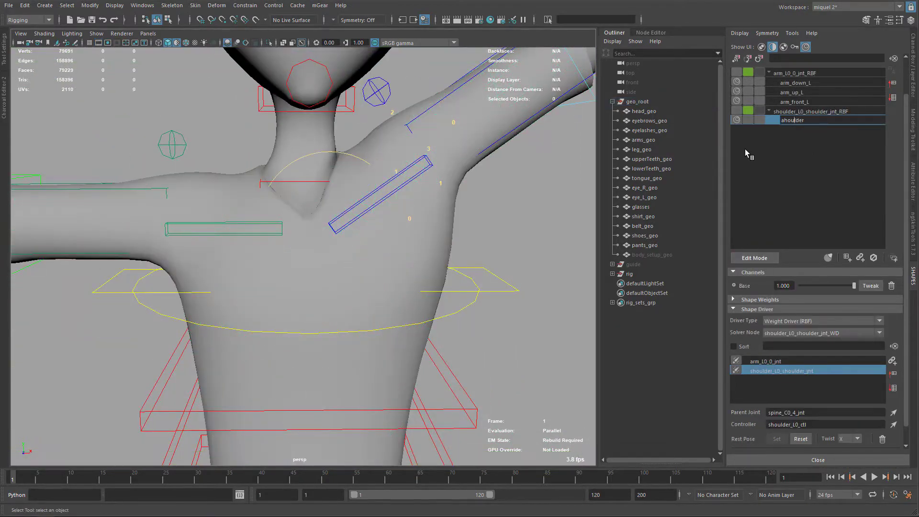
- Rotate the left shoulder control to raise the arm further
click(389, 181)
key(e)
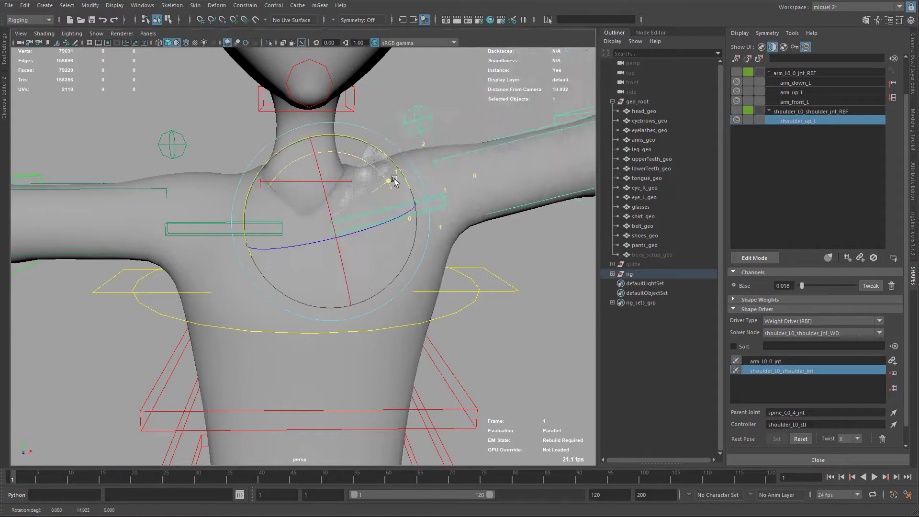
drag(390, 180, 351, 144)
key(q)
- Start a new shirt corrective and move selected shoulder faces near the neck
click(755, 298)
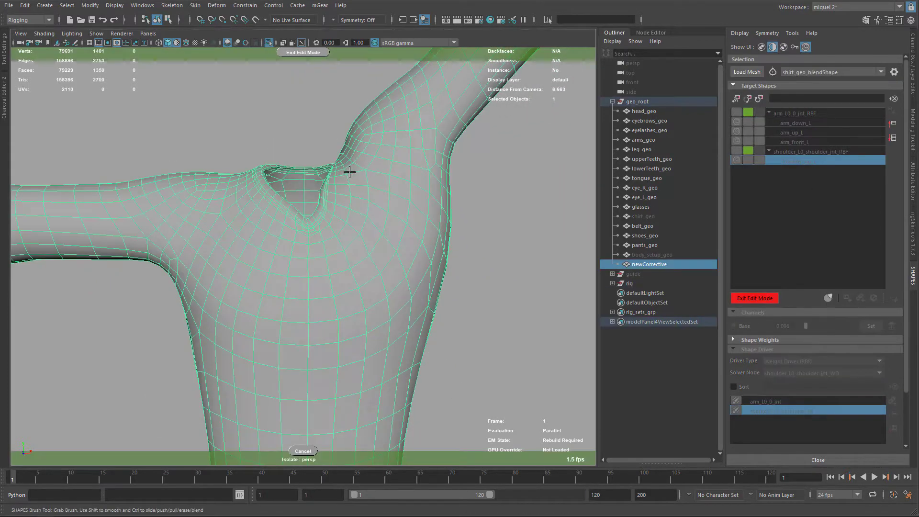
alt+right_drag(349, 171, 350, 117)
alt+drag(347, 119, 306, 158)
alt+right_drag(307, 158, 280, 201)
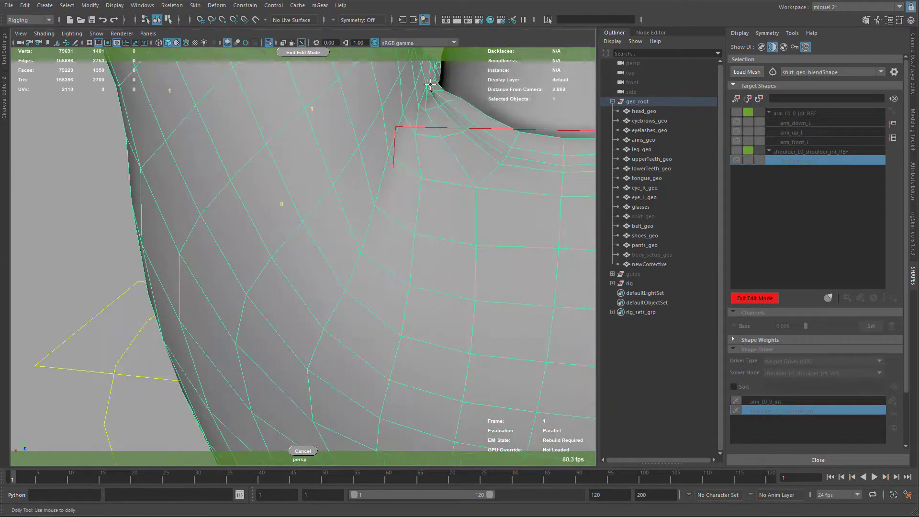
mouse_move(279, 201)
alt+mouse_down()
mouse_move(438, 134)
mouse_move(438, 201)
mouse_move(445, 185)
mouse_move(422, 153)
mouse_move(366, 172)
mouse_move(294, 235)
mouse_move(334, 158)
mouse_move(312, 181)
mouse_move(381, 267)
mouse_move(394, 211)
mouse_move(424, 271)
alt+mouse_up()
key(q)
key(F8)
click(442, 158)
key(w)
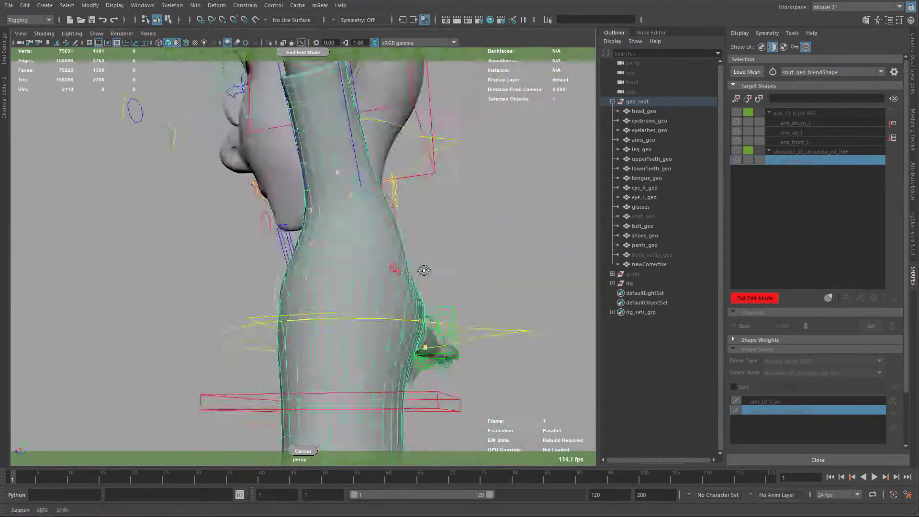
- Store the sculpted corrective and rename it shoulder_upExtreme_L
click(754, 298)
double_click(799, 161)
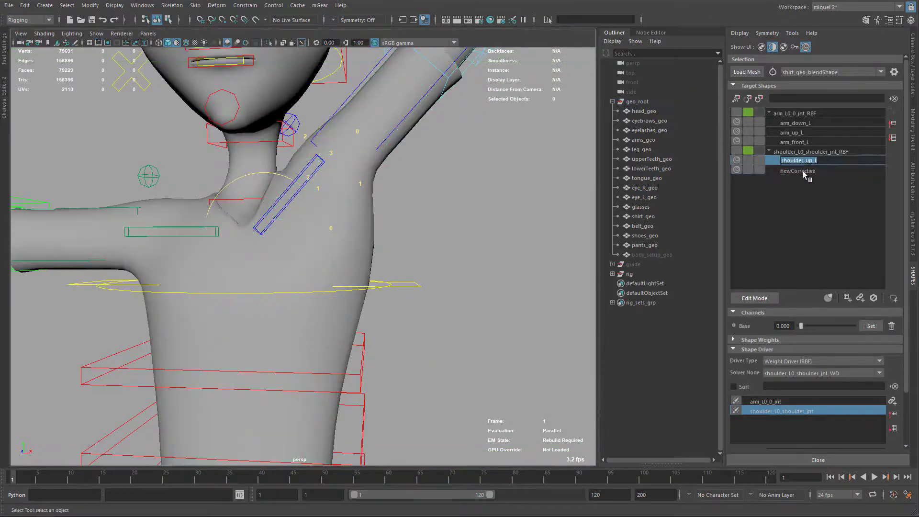
key(Return)
- Rotate the left shoulder control to swing the arm forward
scroll(302, 254, down, 3)
click(369, 205)
key(e)
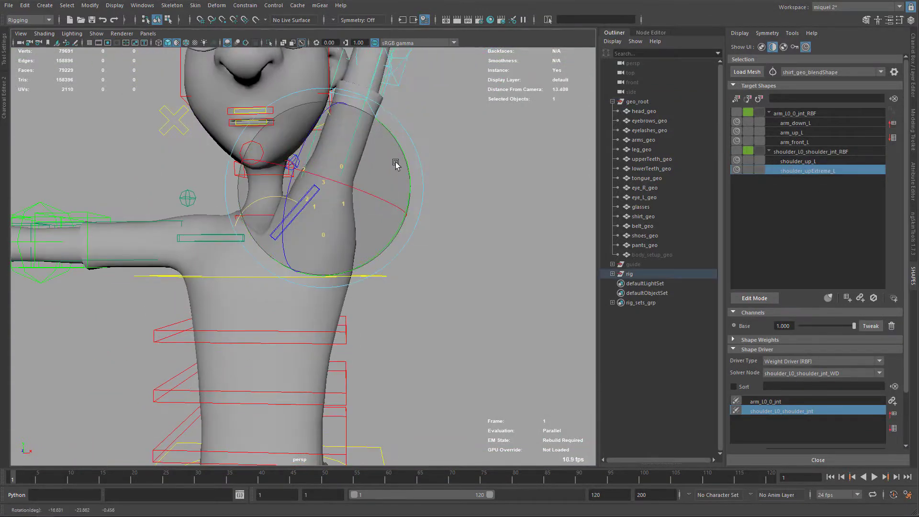
alt+drag(336, 215, 271, 307)
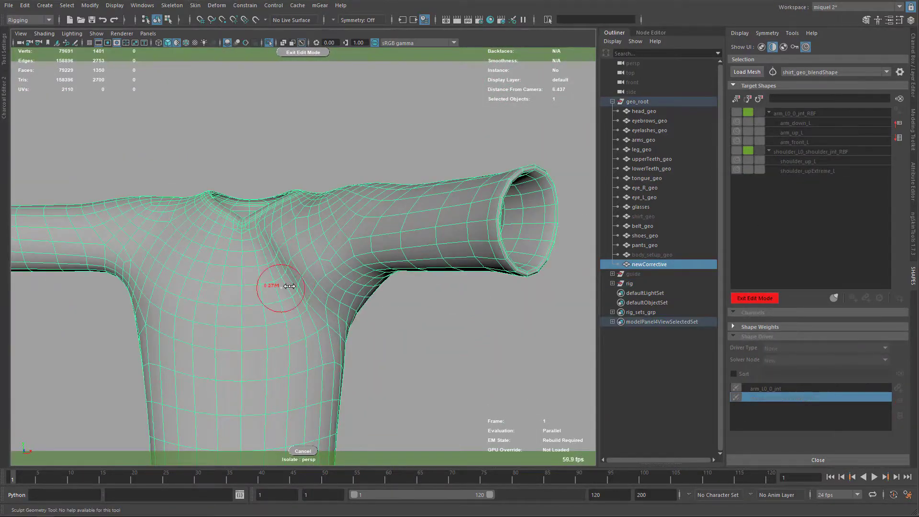
- Sculpt the shirt shoulder for the forward arm pose and store it as a new target
alt+drag(346, 349, 339, 304)
alt+drag(411, 339, 384, 248)
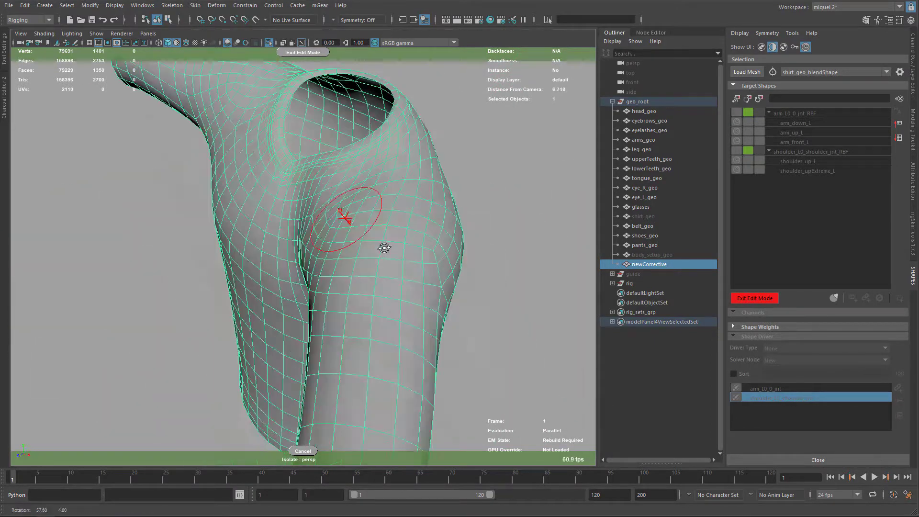
click(755, 297)
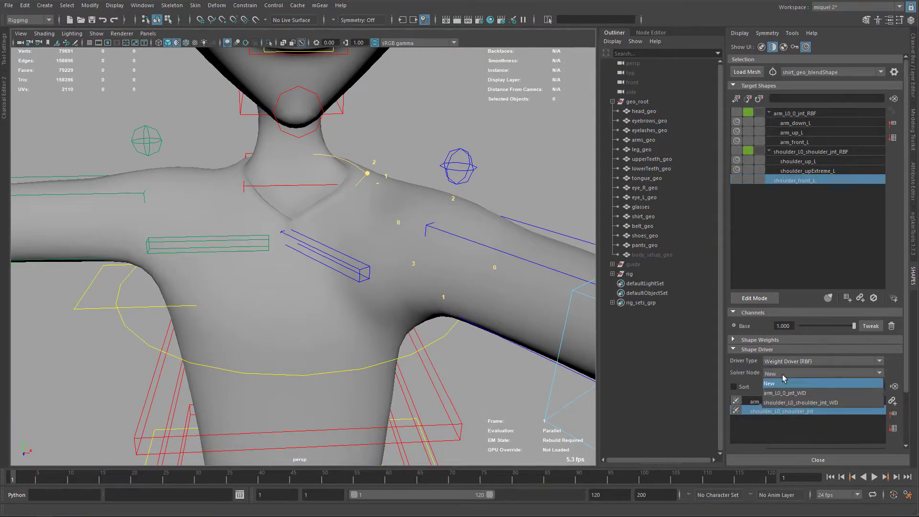
- Drive shoulder_front_L from the shoulder_L0_shoulder_jnt_WD solver, then raise the left arm
click(737, 185)
click(594, 183)
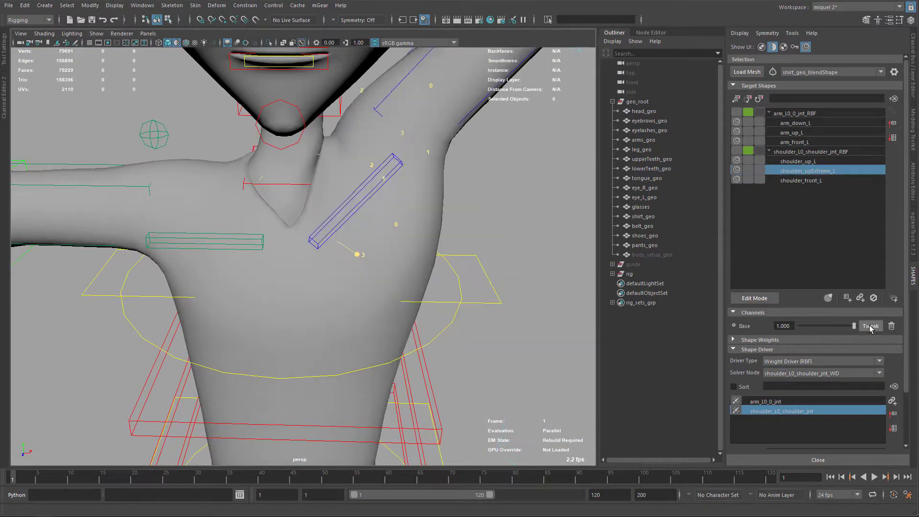
click(378, 270)
key(e)
drag(384, 220, 398, 205)
- Tweak the shoulder_up_L and shoulder_upExtreme_L shapes in the raised arm pose
scroll(398, 205, down, 3)
click(798, 161)
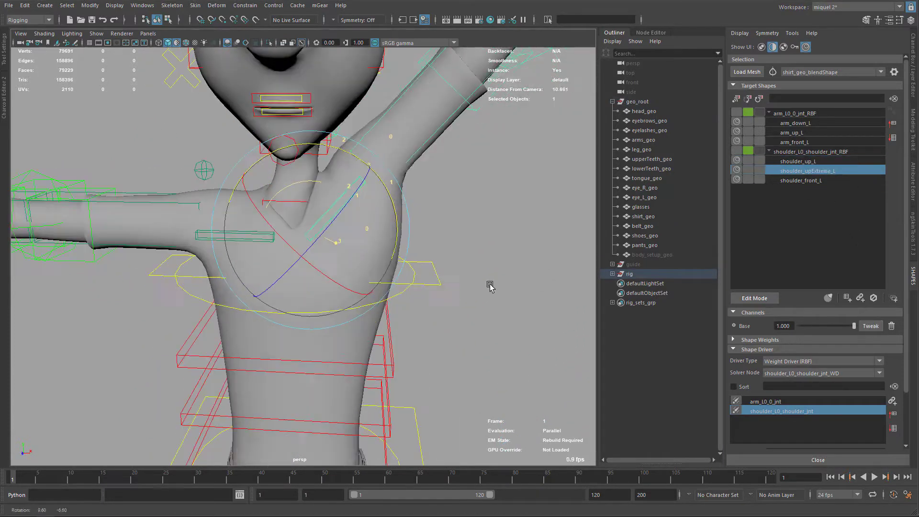
click(871, 330)
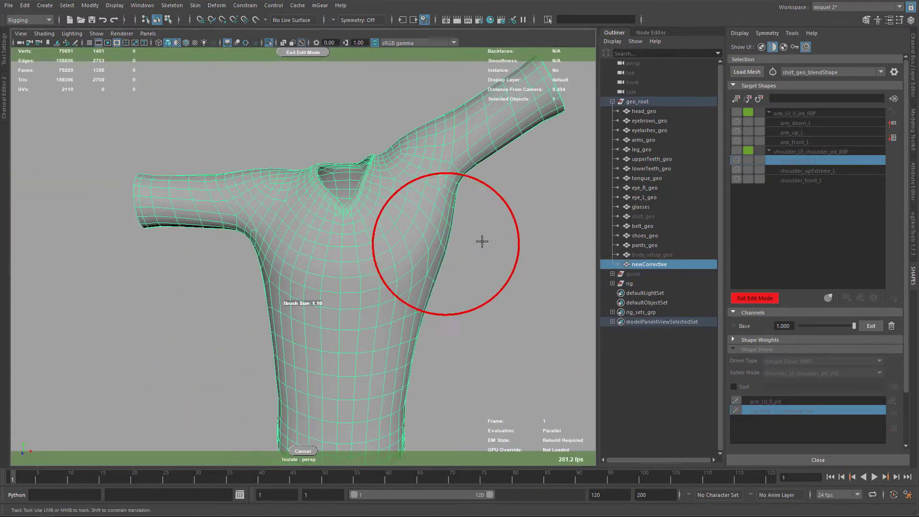
click(757, 299)
click(799, 171)
click(871, 326)
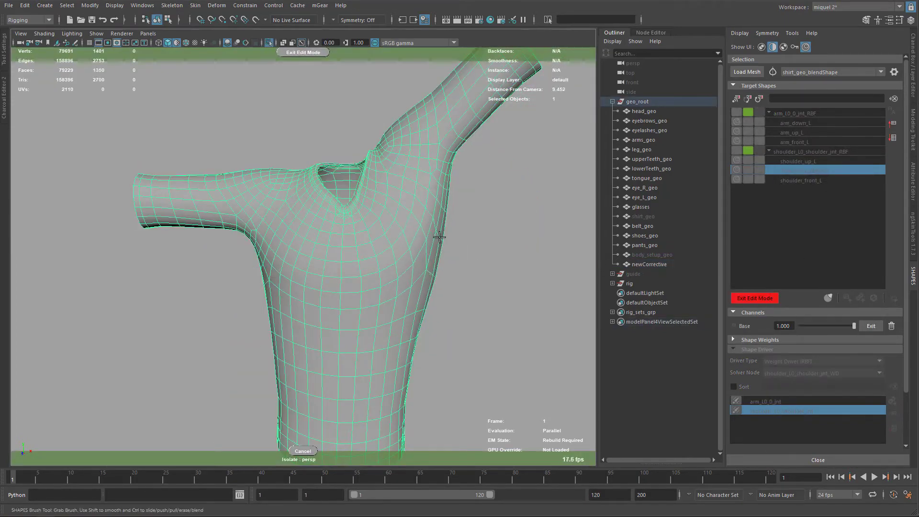
key(Escape)
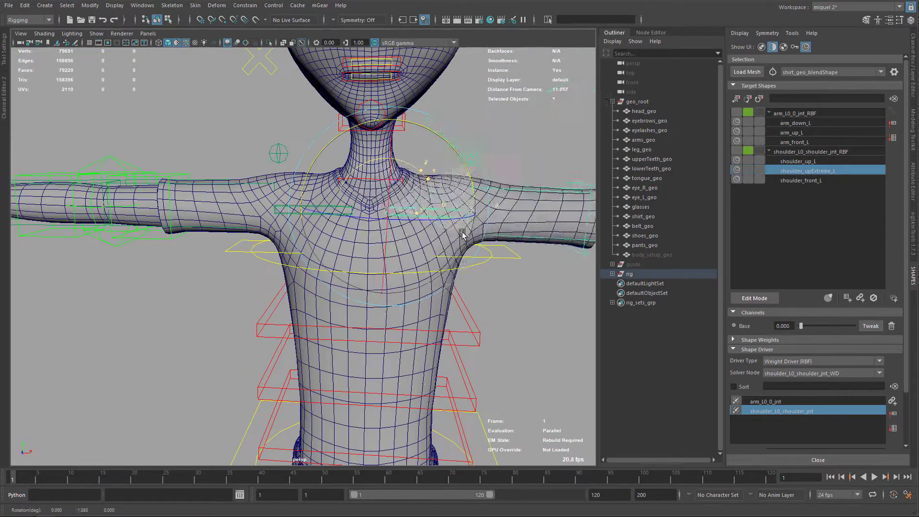
- Swing the left arm forward and check shoulder_front_L blending on the shirt
drag(462, 233, 421, 257)
click(801, 180)
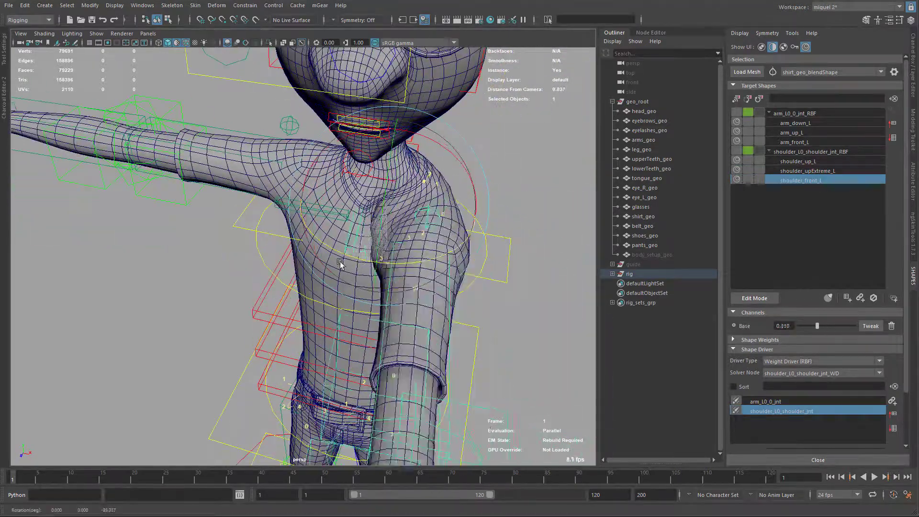
alt+drag(340, 263, 403, 275)
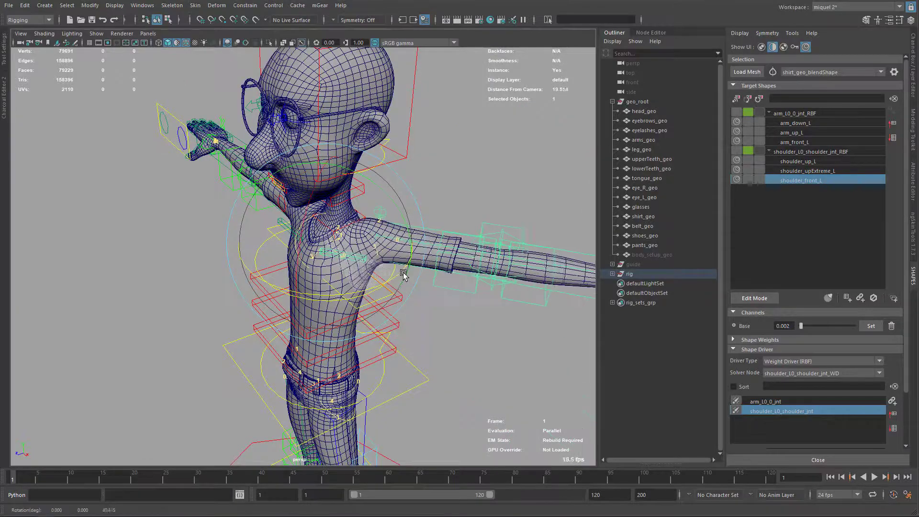
- Sculpt the shirt's neck, shoulder and armhole for the current pose, then exit edit mode
click(755, 298)
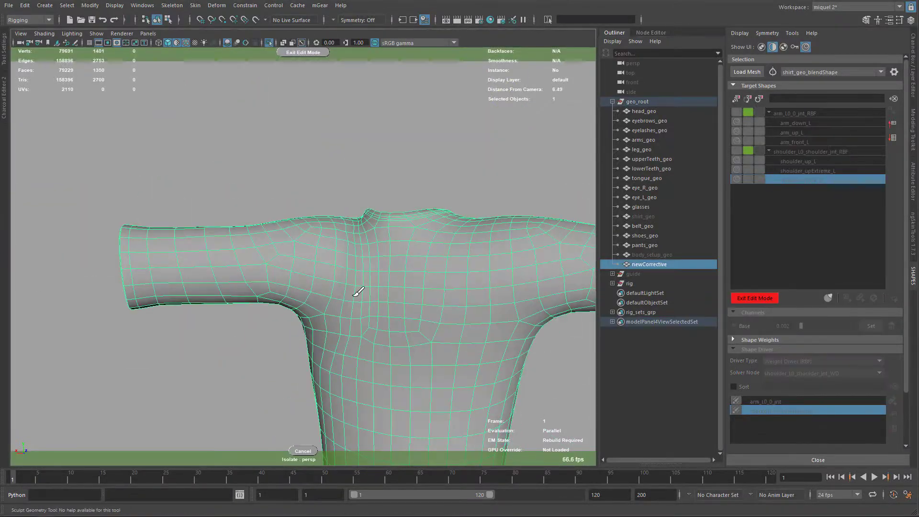
mouse_move(366, 276)
alt+mouse_down()
mouse_move(388, 305)
mouse_move(435, 242)
mouse_move(430, 177)
mouse_move(417, 259)
mouse_move(402, 285)
alt+mouse_up()
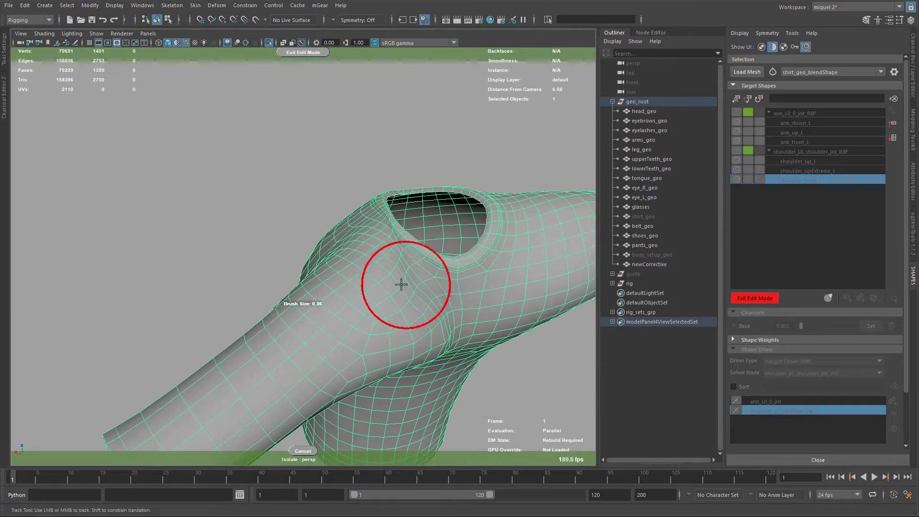
alt+drag(388, 227, 359, 302)
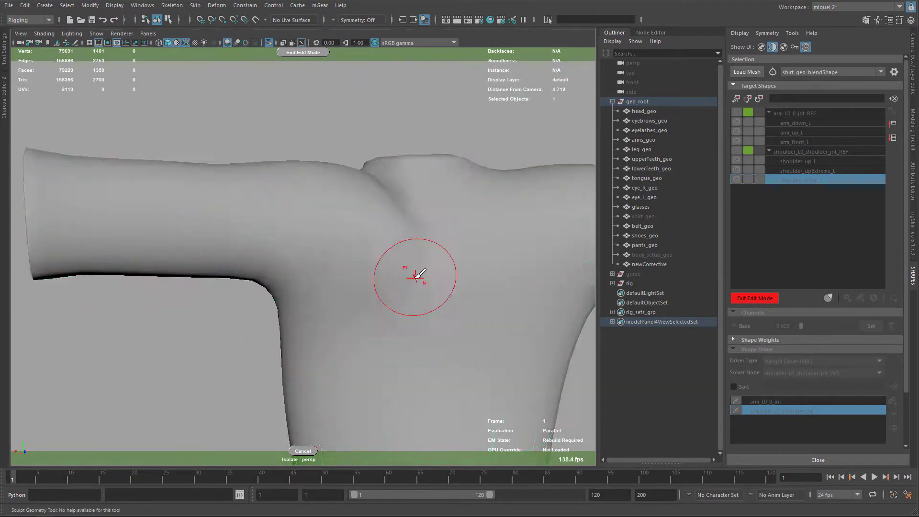
alt+drag(417, 275, 477, 342)
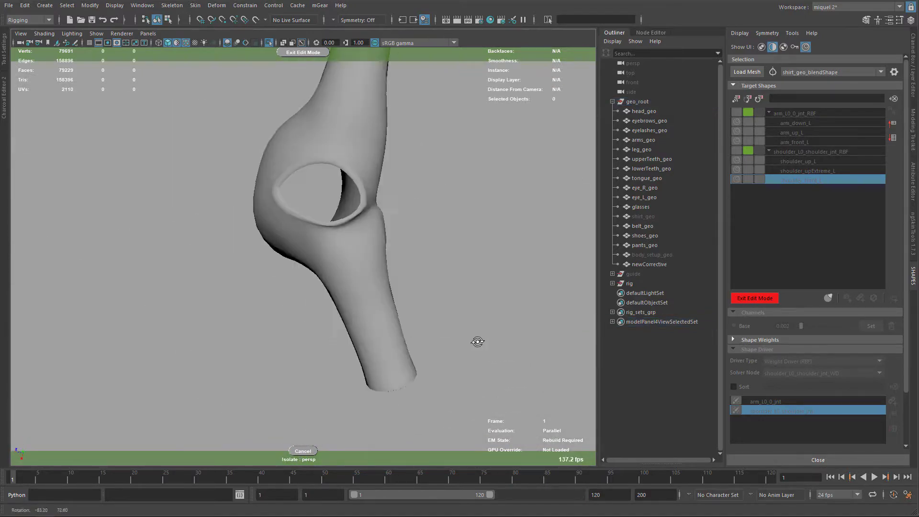
click(752, 298)
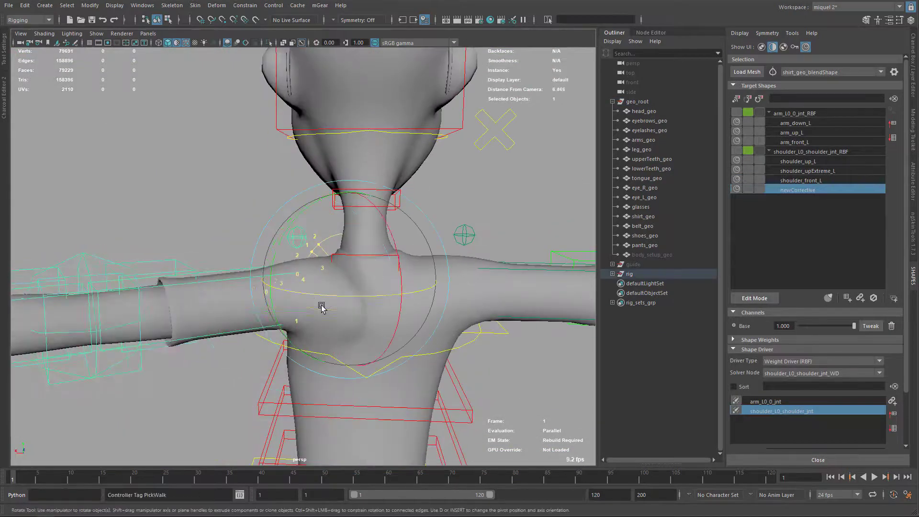
- Rotate the left shoulder back into the arm-back pose and frame the shoulder
drag(321, 308, 295, 281)
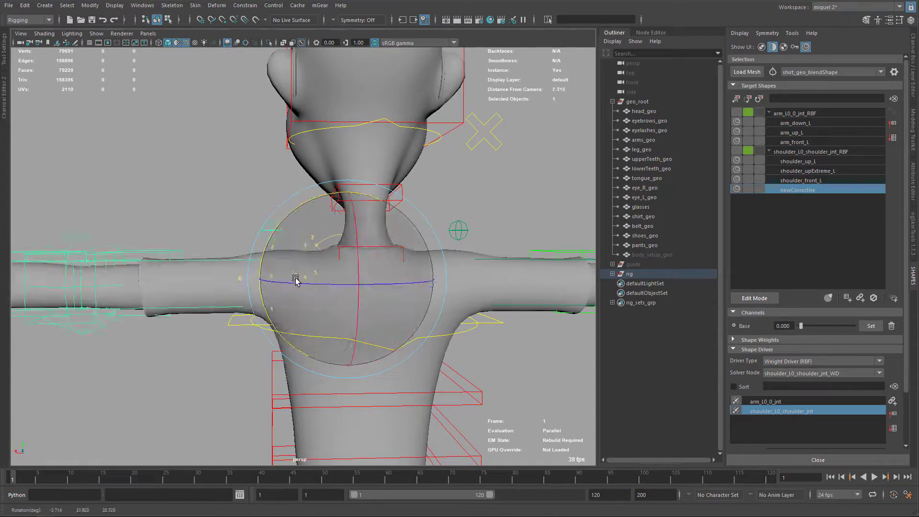
alt+right_drag(296, 281, 383, 191)
alt+drag(384, 191, 455, 216)
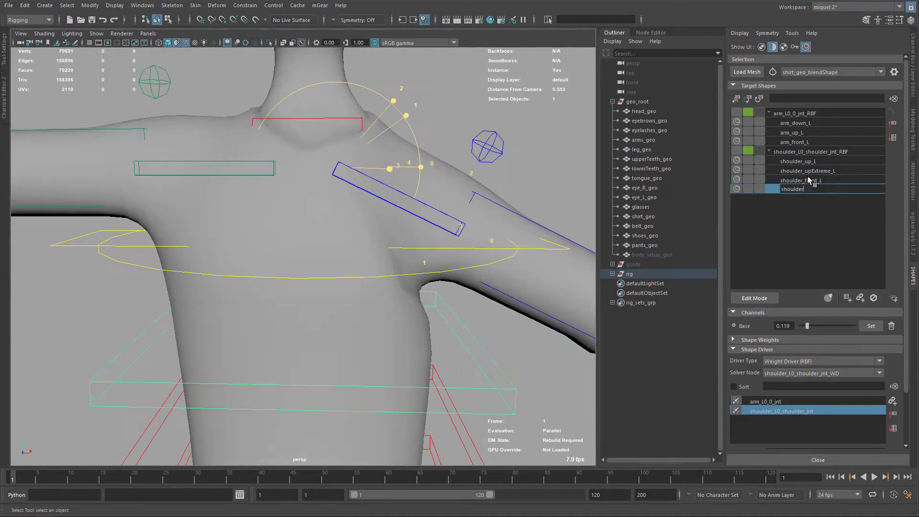
- Enter Edit Mode on the corrective and frame the left armpit for sculpting
click(755, 298)
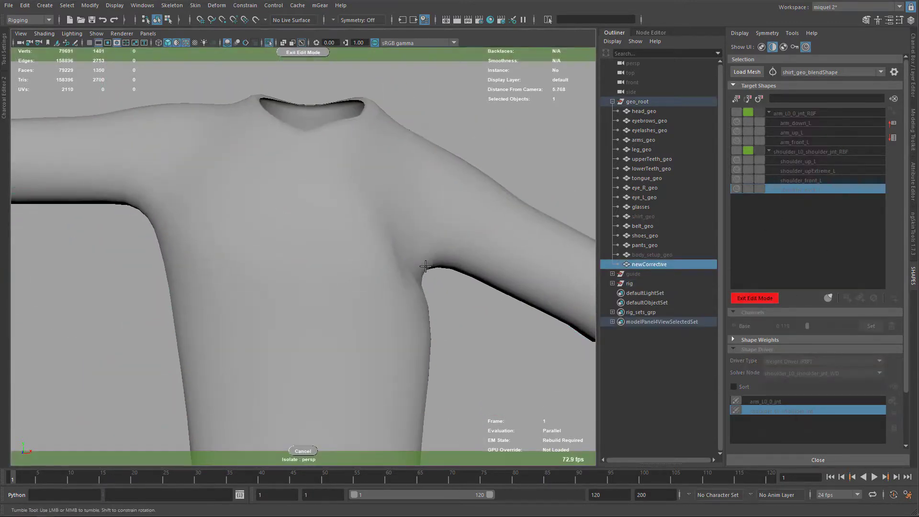
key(ctrl+1)
alt+right_drag(460, 157, 385, 179)
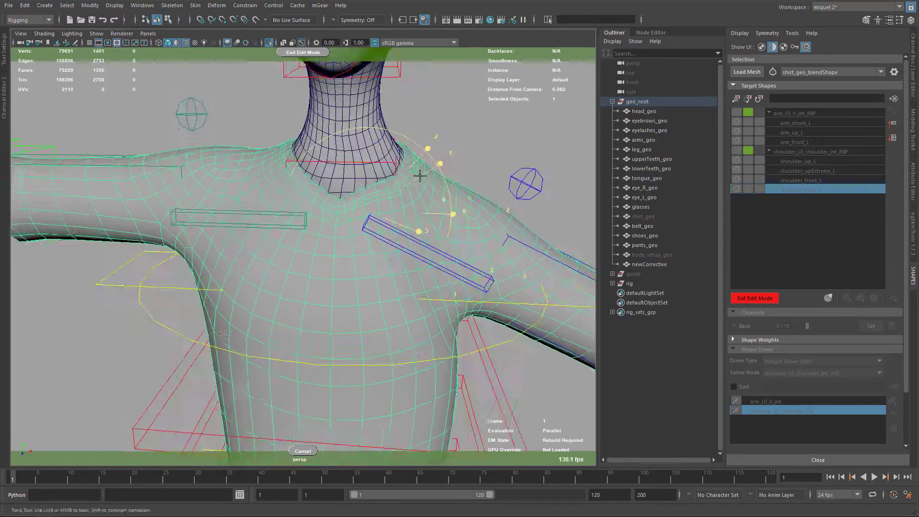
alt+drag(393, 180, 184, 195)
- Exit Edit Mode, then swing the left arm down into the down pose
click(755, 298)
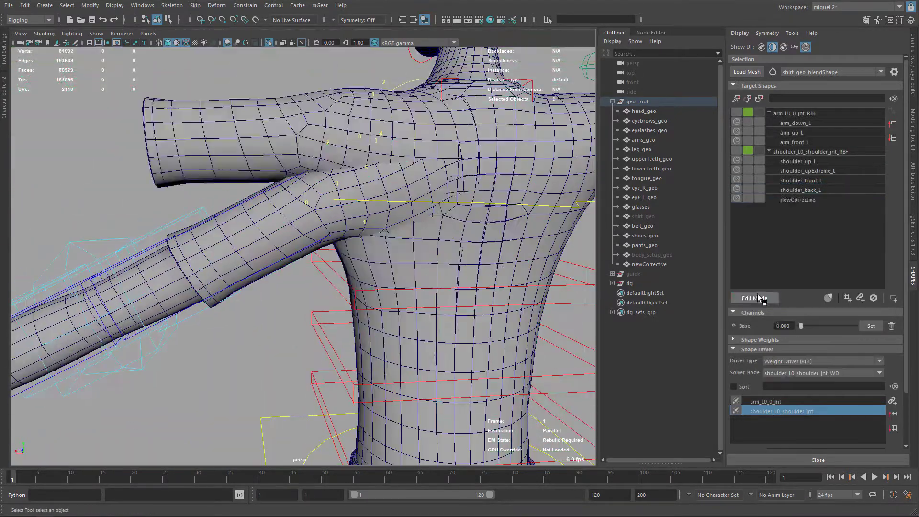
alt+drag(484, 225, 453, 239)
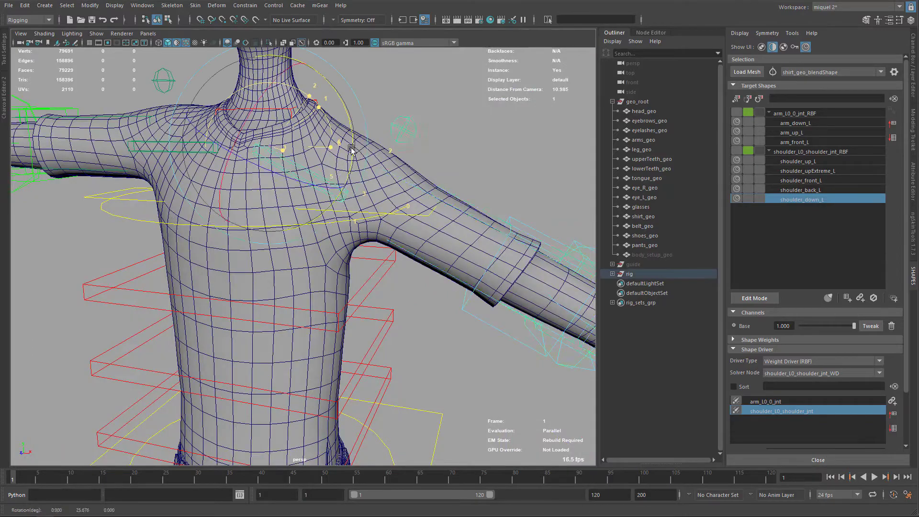
mouse_move(306, 162)
mouse_down()
mouse_move(309, 156)
mouse_move(316, 165)
mouse_move(310, 158)
mouse_up()
alt+middle_drag(310, 158, 351, 203)
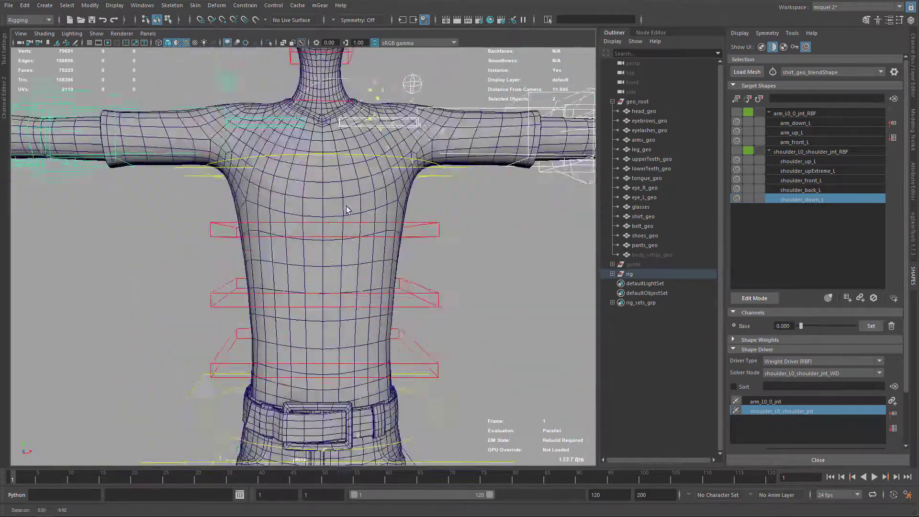
drag(351, 203, 304, 98)
alt+middle_drag(304, 98, 379, 205)
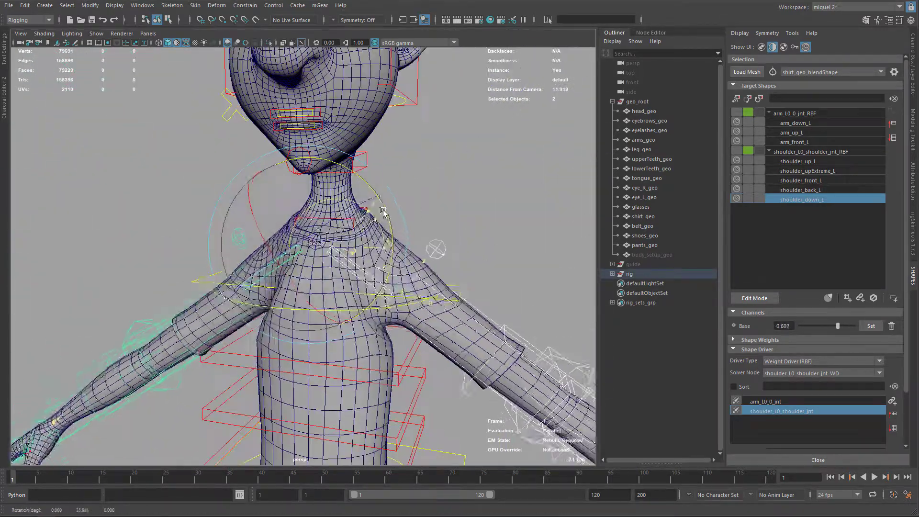
- Sculpt the shirt fold under the left shoulder in Edit Mode for the down pose
click(755, 298)
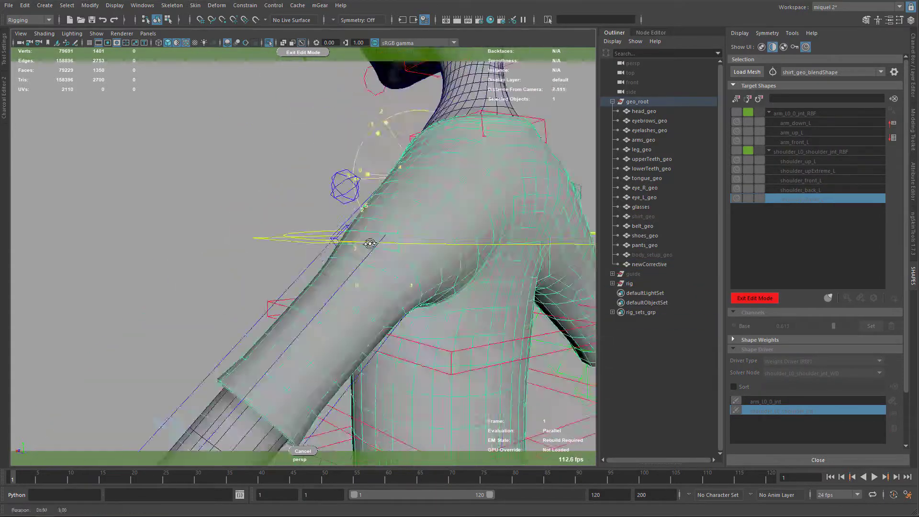
alt+middle_drag(370, 243, 405, 294)
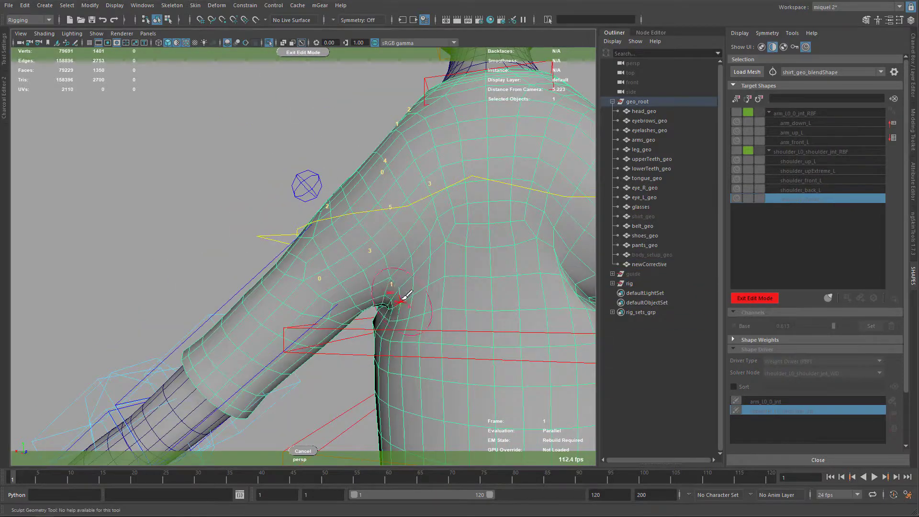
alt+drag(397, 297, 329, 171)
alt+drag(372, 203, 438, 297)
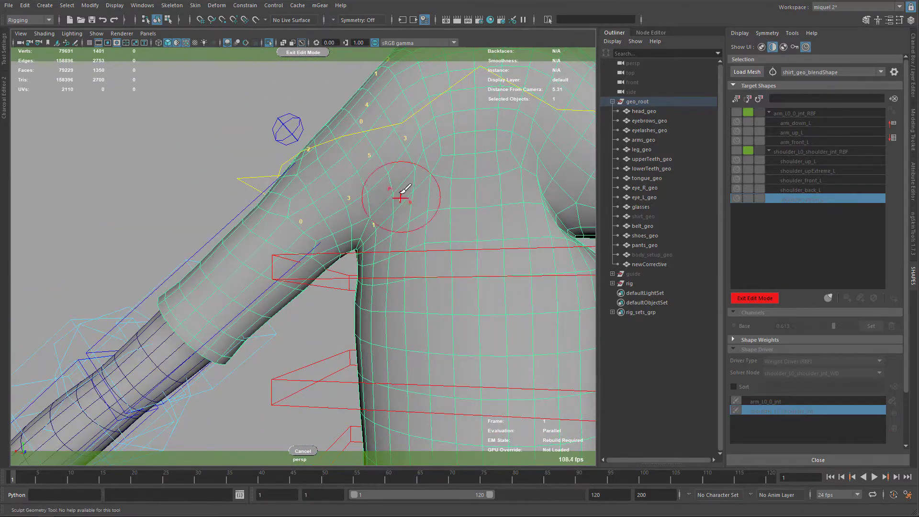
alt+drag(404, 190, 441, 214)
scroll(369, 242, down, 3)
scroll(383, 232, up, 3)
- Exit Edit Mode and rename newCorrective to shoulder_downExtreme_L
click(755, 298)
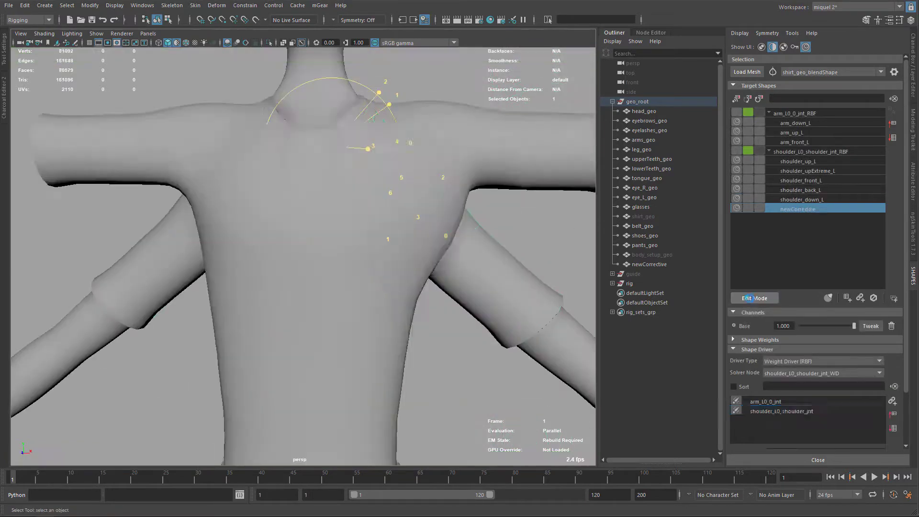
double_click(798, 207)
text(shoulder_downExtreme_L)
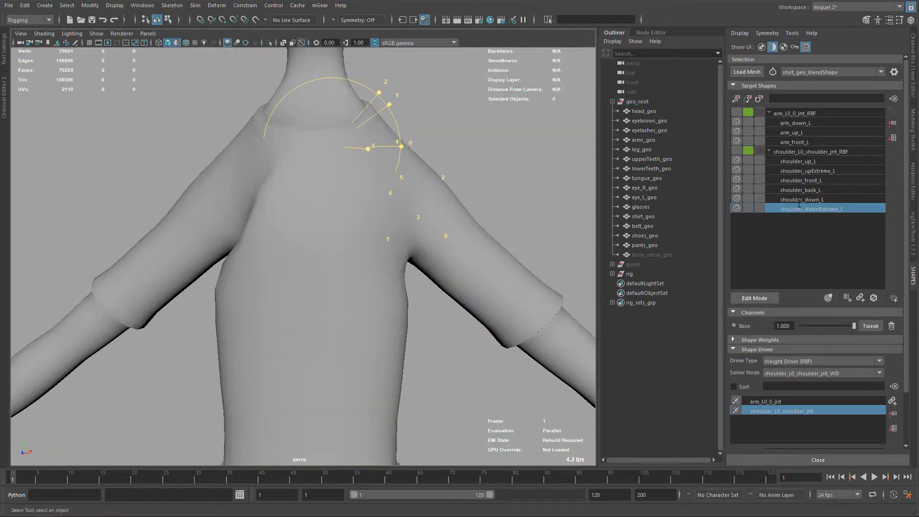
scroll(381, 183, down, 2)
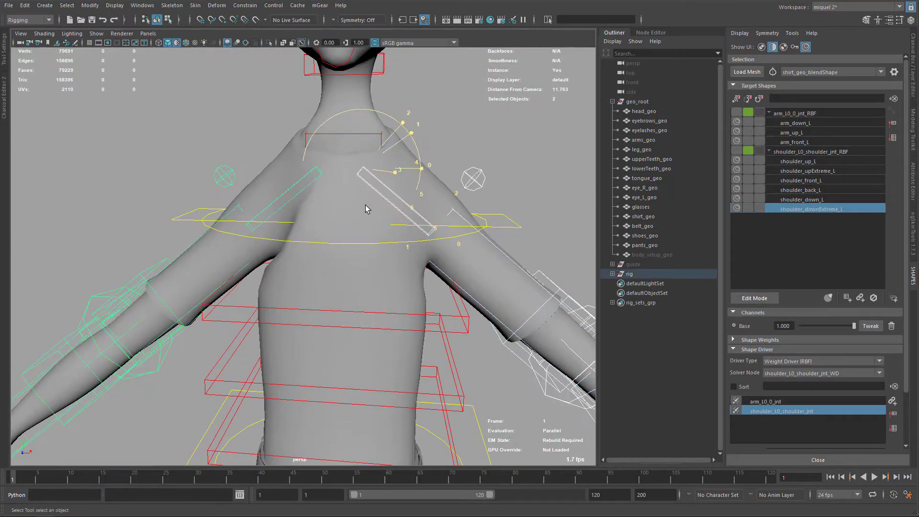
- Rotate the shoulder control to test the corrective, then undo back to rest rotation
mouse_move(365, 208)
alt+mouse_down()
mouse_move(396, 201)
mouse_move(390, 175)
mouse_move(377, 186)
mouse_move(335, 191)
mouse_move(535, 184)
alt+mouse_up()
key(e)
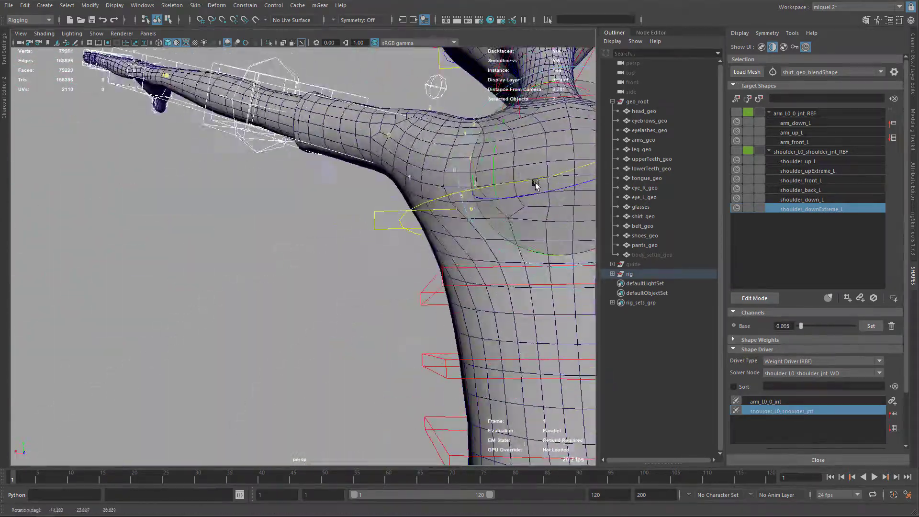
key(ctrl+z)
key(ctrl+z)
key(ctrl+z)
key(ctrl+z)
key(ctrl+z)
key(ctrl+z)
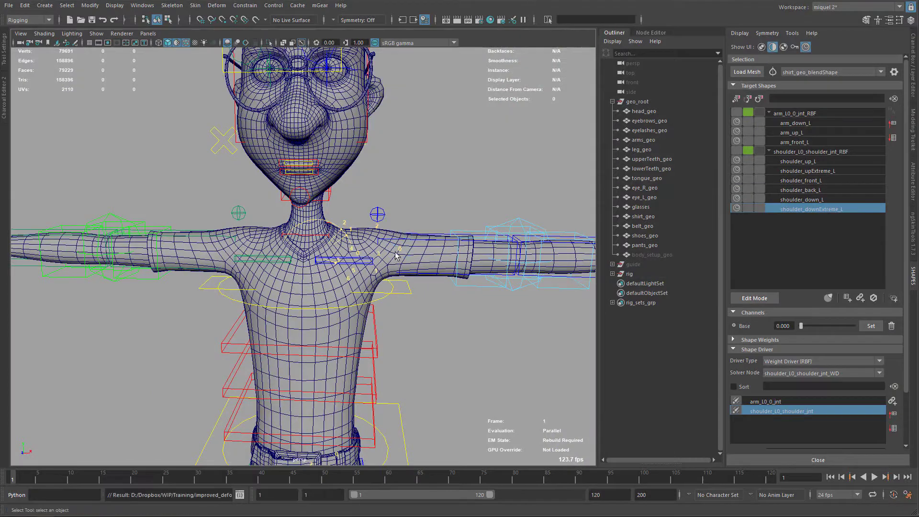
- Mirror the arm_L0_jnt_RBF target group to the right side and save the scene
click(805, 114)
right_click(738, 326)
click(781, 349)
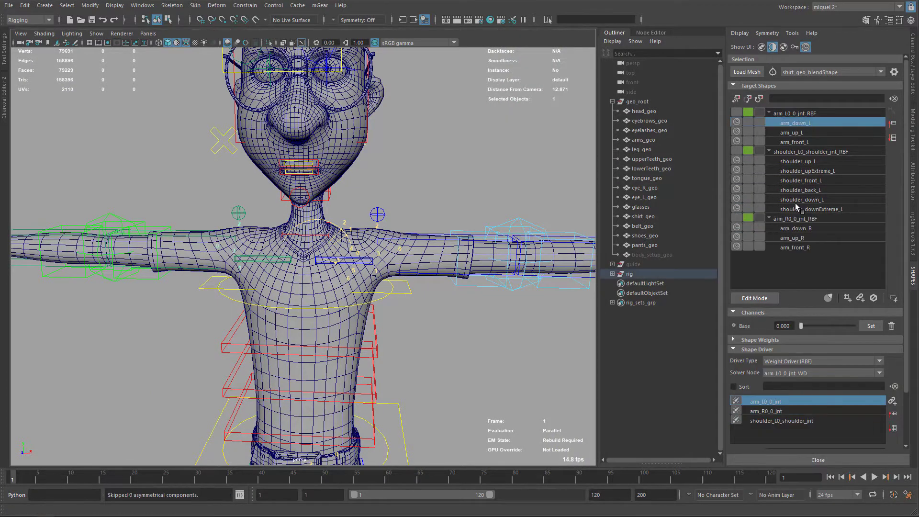
click(894, 72)
key(ctrl+s)
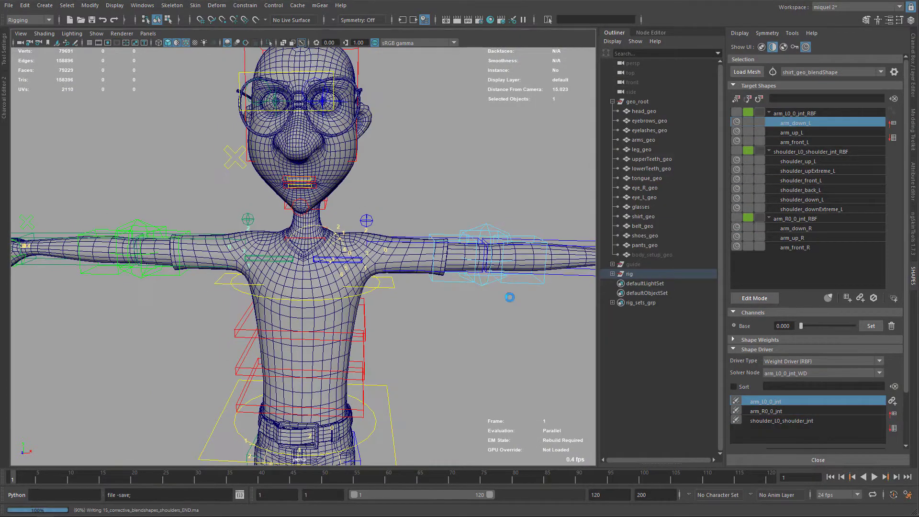
- Try mirroring shoulder_up_L and add shoulder_L/shoulder_R as mirror side identifiers in Preferences
click(804, 162)
right_click(735, 324)
click(768, 367)
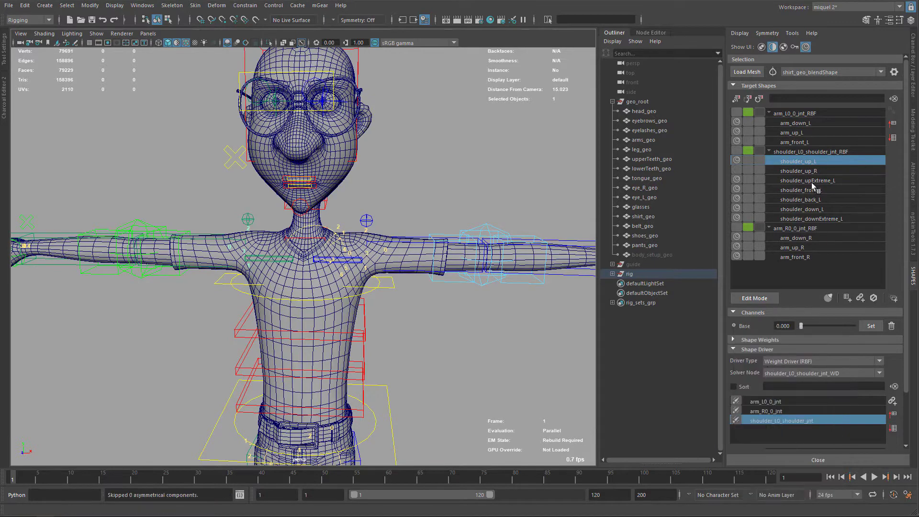
click(893, 72)
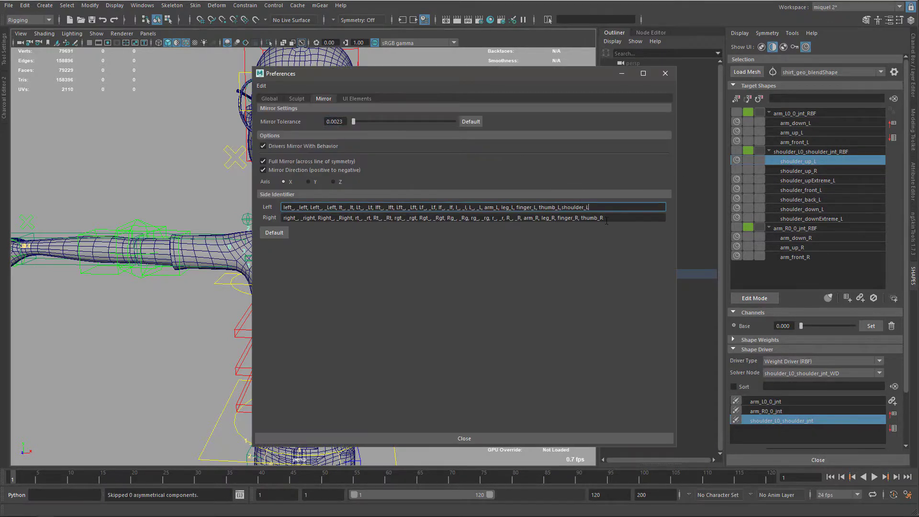
key(ctrl+s)
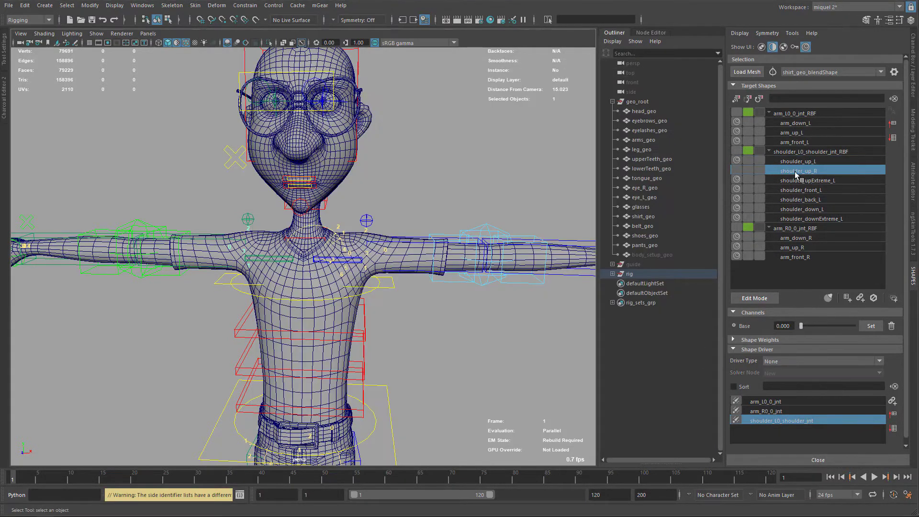
- Mirror the left shoulder targets to the right side and swing the arm up to test
click(808, 180)
right_click(735, 325)
click(769, 367)
alt+middle_drag(360, 257, 423, 233)
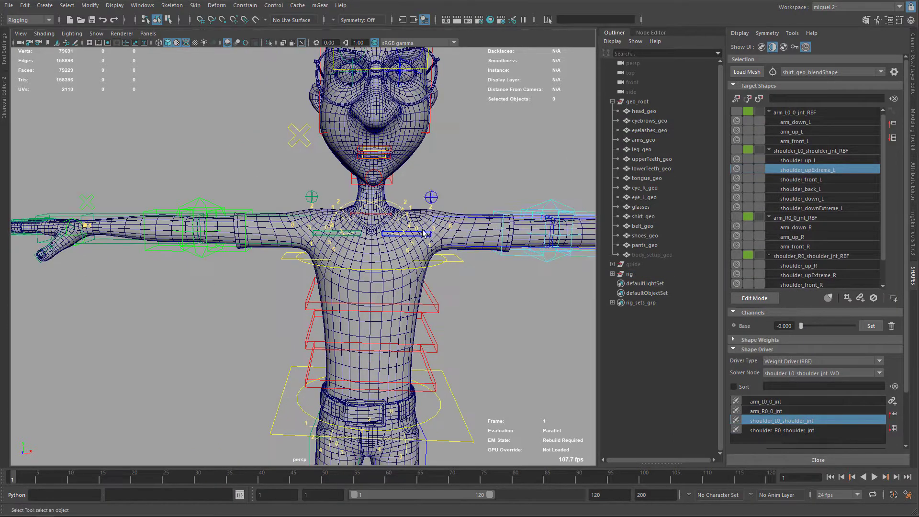
click(424, 233)
key(e)
drag(431, 216, 537, 253)
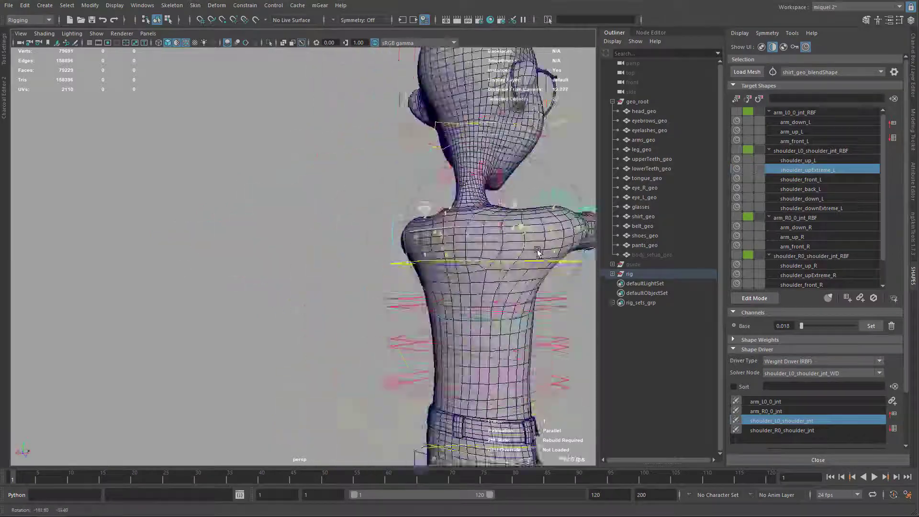